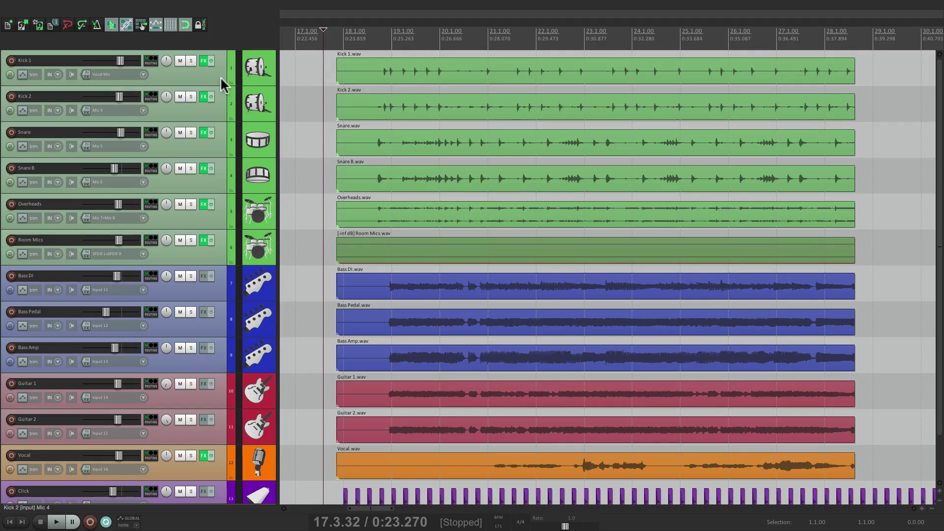
Step: Toggle the docked mixer on and off several times, then load the floating-mixer screenset with F7
{"action": "key", "text": "ctrl+m"}
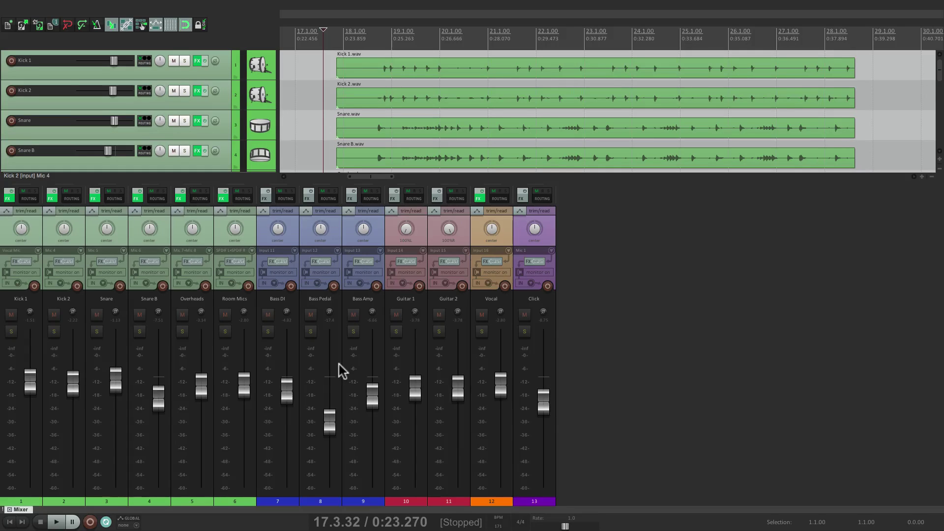
{"action": "key", "text": "ctrl+m"}
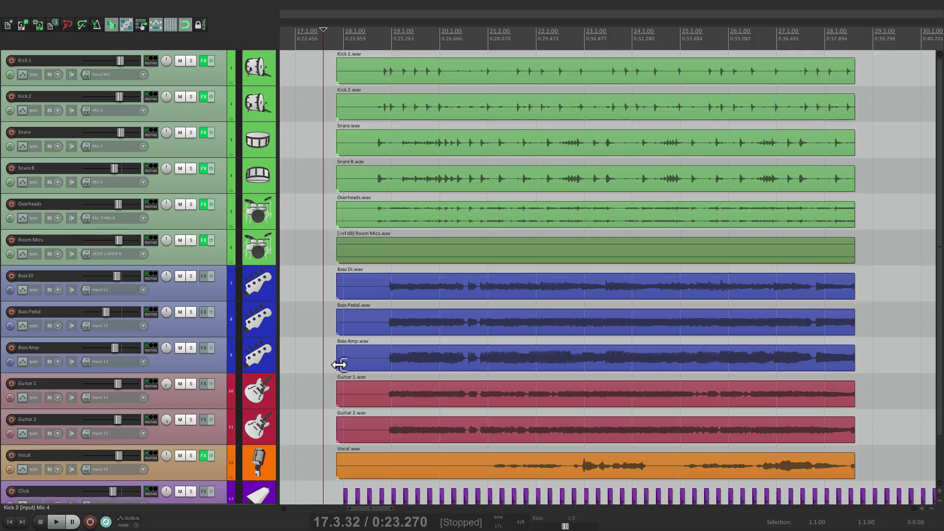
{"action": "key", "text": "ctrl+m"}
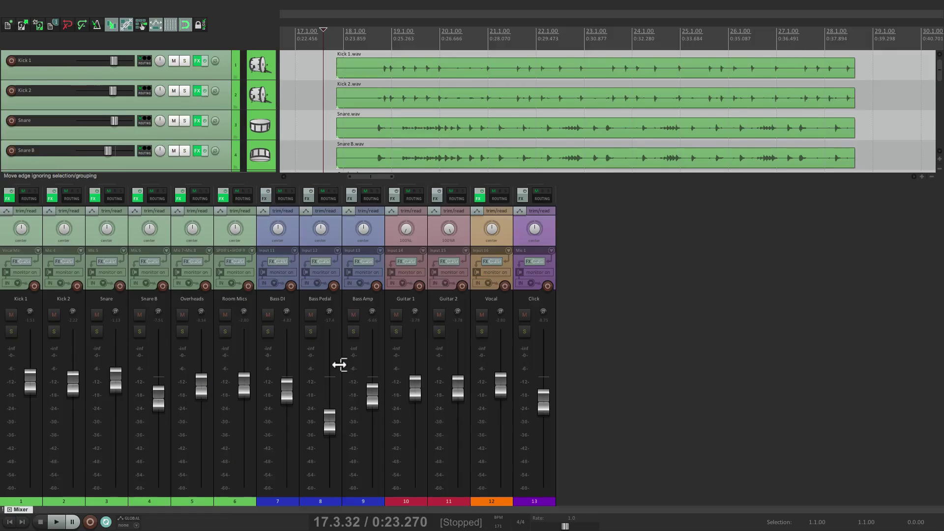
{"action": "key", "text": "ctrl+m"}
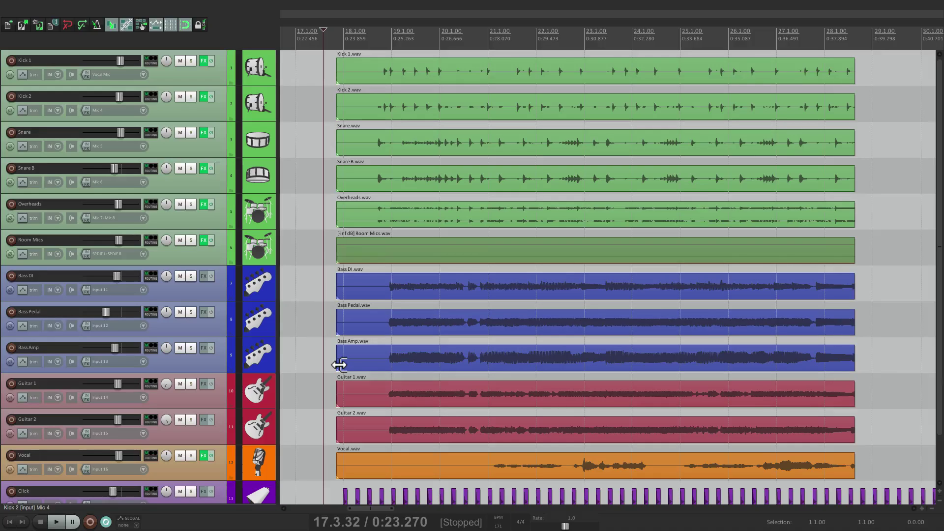
{"action": "key", "text": "ctrl+m"}
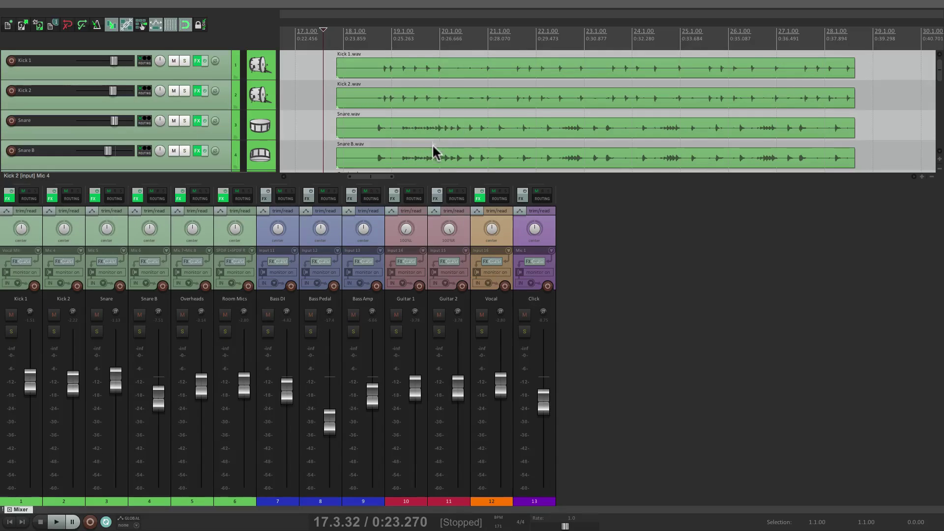
{"action": "key", "text": "F7"}
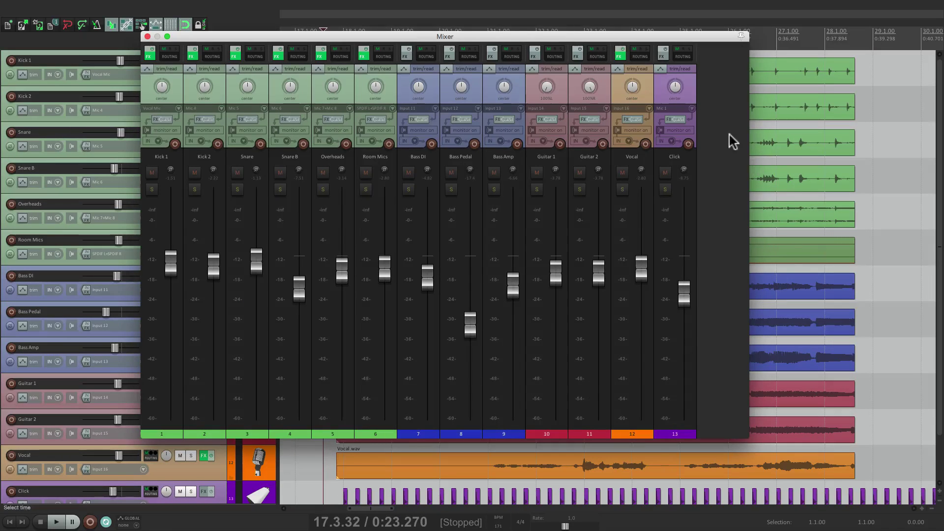
Step: Open the options menu from the empty area of the floating Mixer window
{"action": "right_click", "coordinate": [704, 119]}
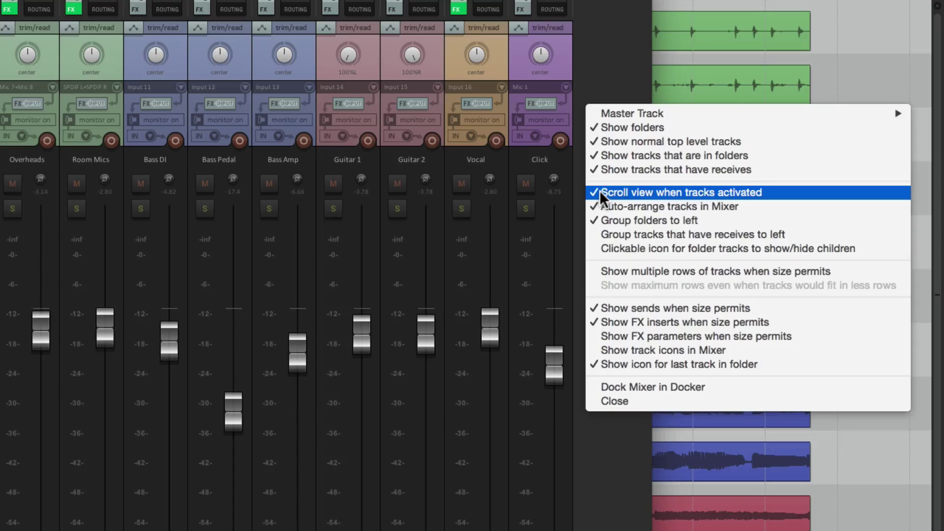
Step: Dock the mixer, load the side-mixer screenset, and drag the divider until only the Kick 1 strip remains
{"action": "left_click", "coordinate": [615, 387]}
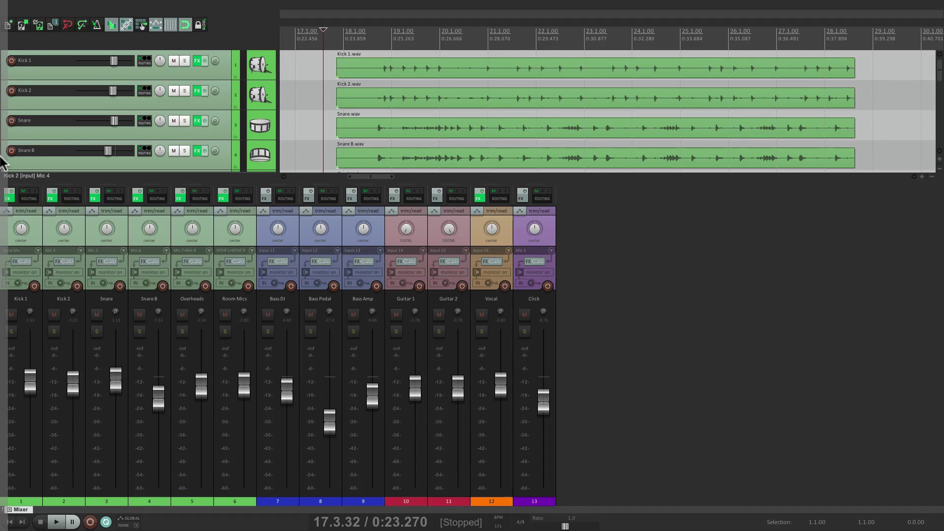
{"action": "key", "text": "F7"}
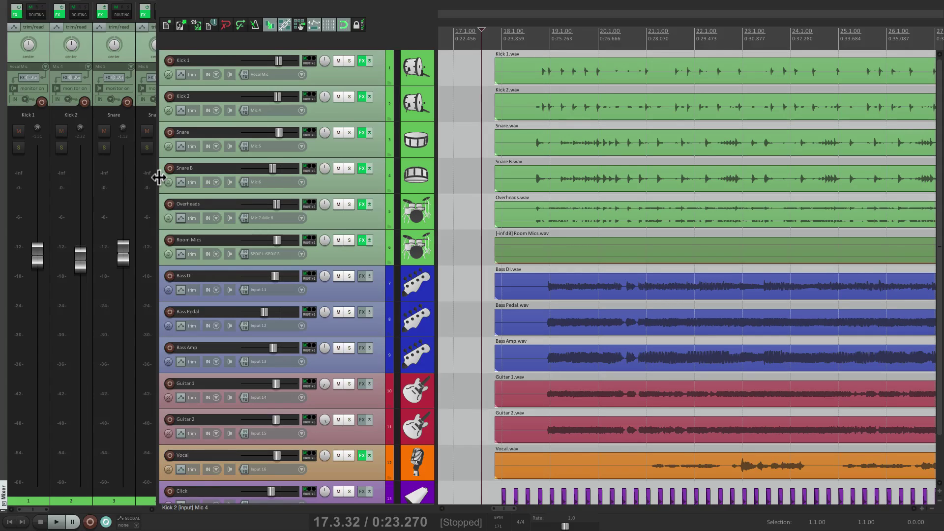
{"action": "left_click_drag", "start_coordinate": [158, 177], "coordinate": [387, 190]}
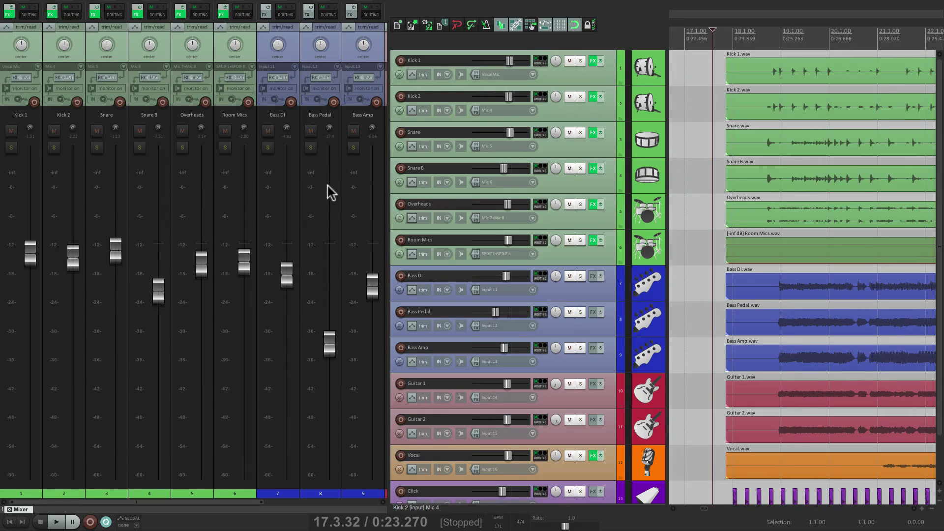
{"action": "mouse_move", "coordinate": [327, 187]}
{"action": "left_click_drag", "start_coordinate": [388, 169], "coordinate": [43, 192]}
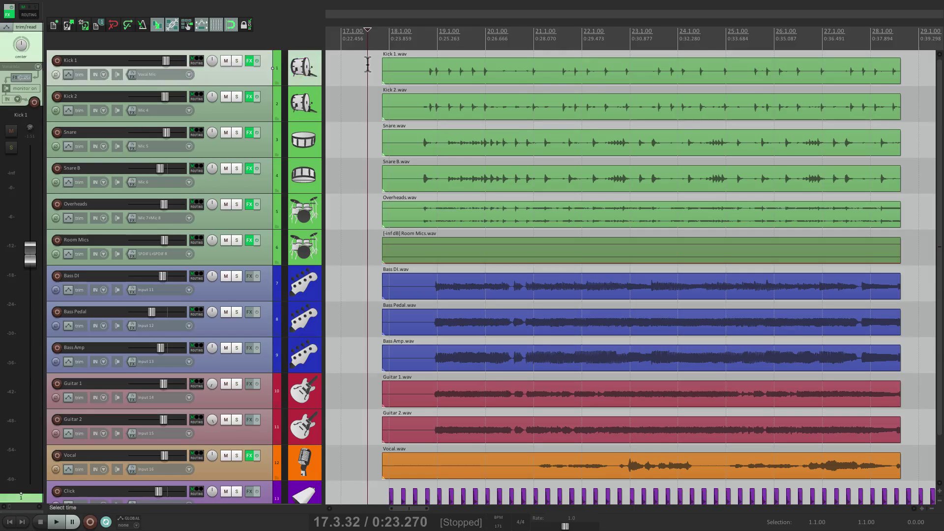
Step: Select Kick 2, Bass DI, Guitar 1 and finally Vocal so the side strip follows each
{"action": "left_click", "coordinate": [368, 64]}
{"action": "left_click", "coordinate": [365, 101]}
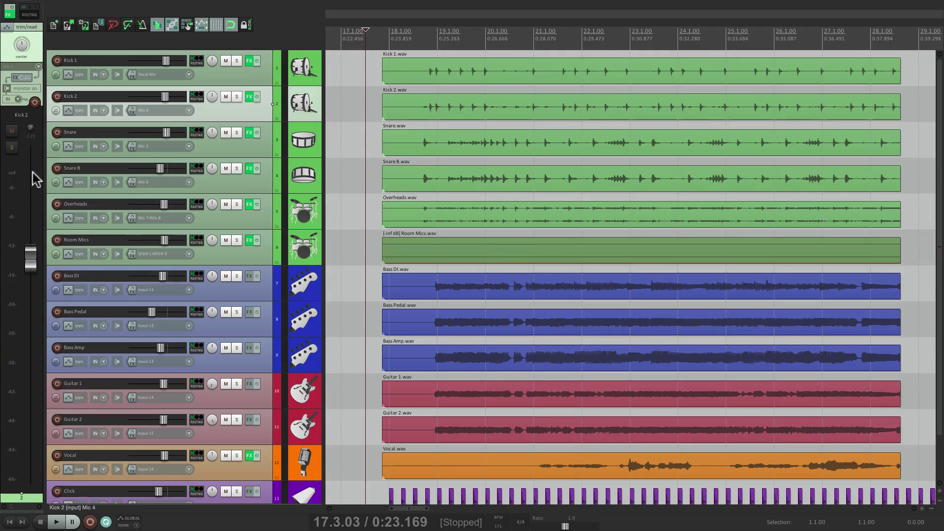
{"action": "mouse_move", "coordinate": [33, 172]}
{"action": "left_click", "coordinate": [362, 278]}
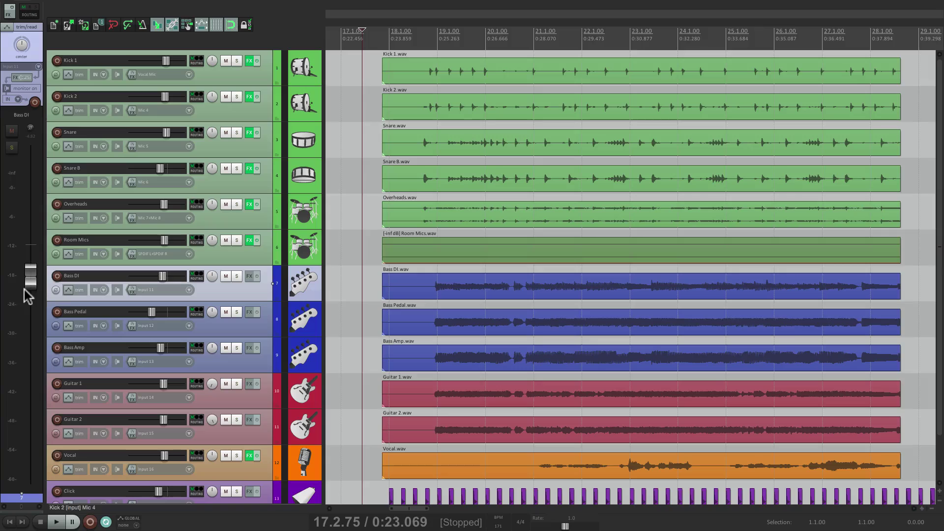
{"action": "left_click", "coordinate": [362, 401]}
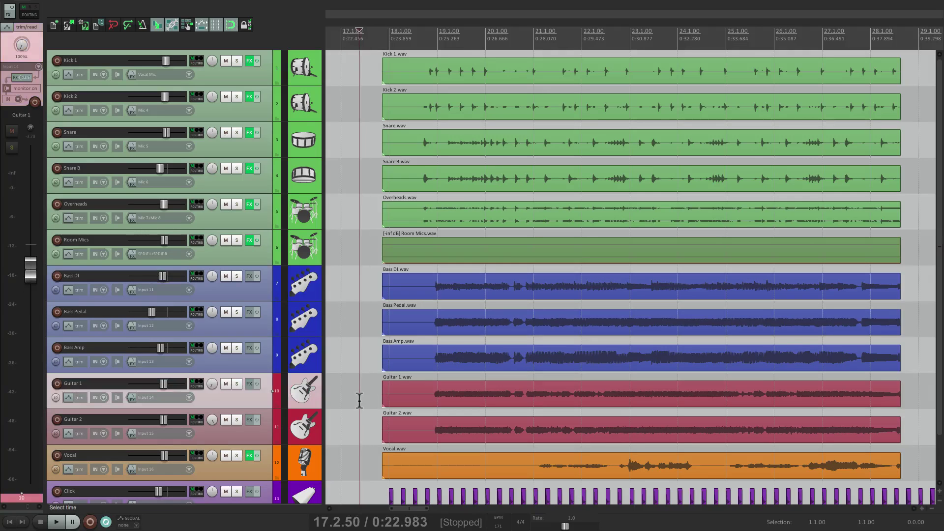
{"action": "scroll", "coordinate": [363, 406], "scroll_direction": "down", "scroll_amount": 2}
{"action": "left_click", "coordinate": [365, 416]}
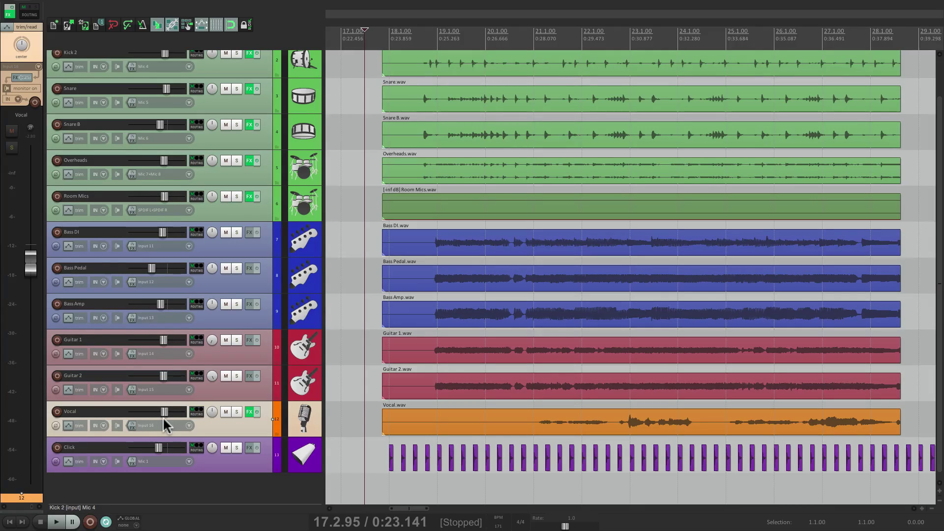
{"action": "mouse_move", "coordinate": [314, 2]}
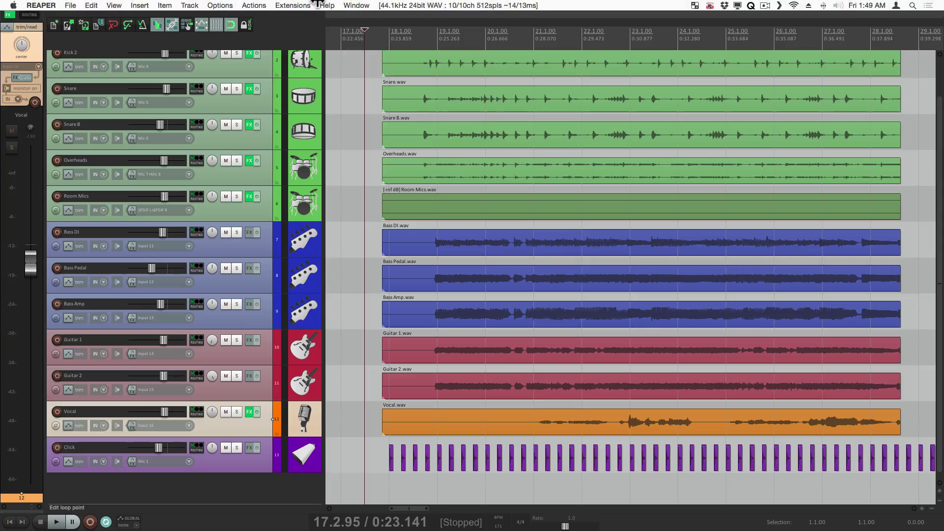
{"action": "left_click", "coordinate": [223, 5]}
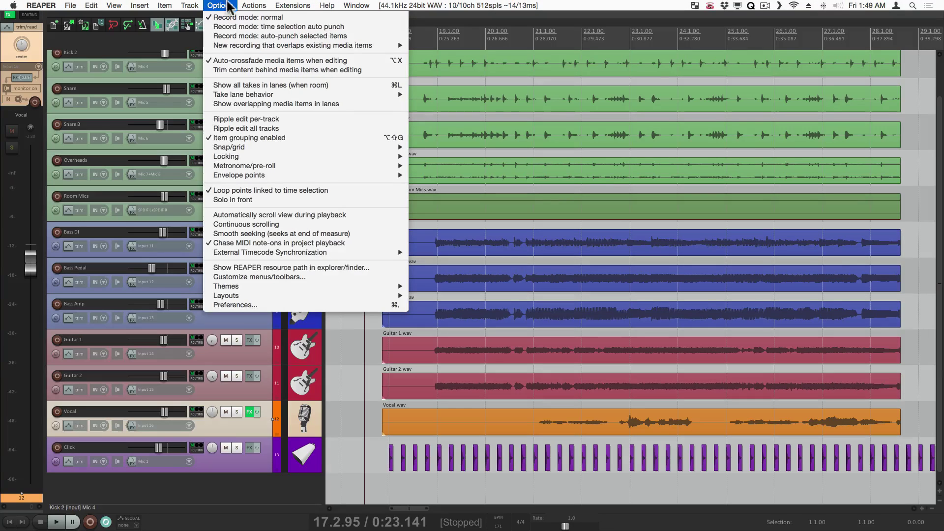
{"action": "mouse_move", "coordinate": [216, 298]}
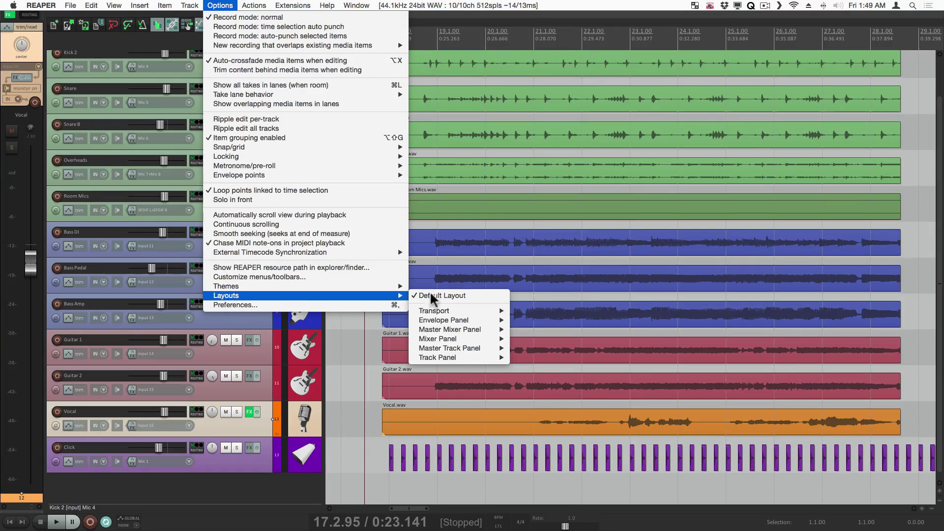
{"action": "mouse_move", "coordinate": [421, 345]}
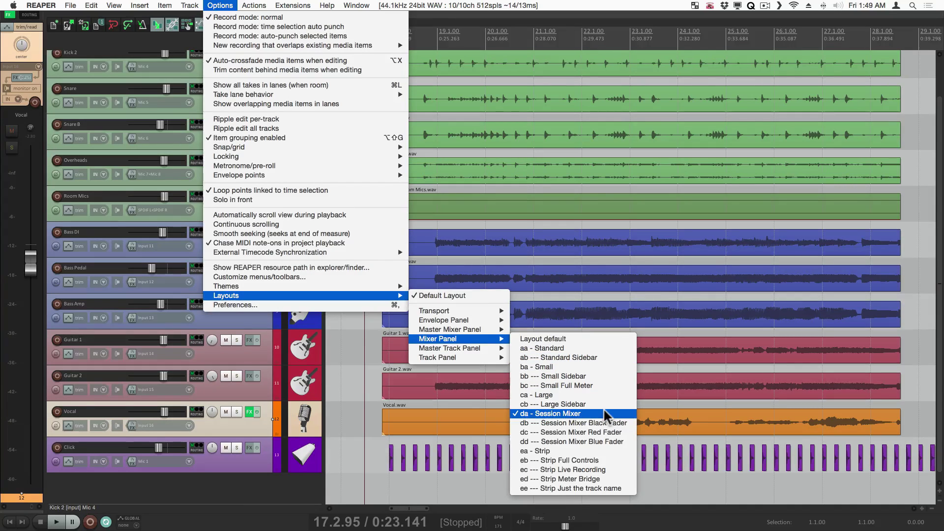
{"action": "left_click", "coordinate": [603, 396]}
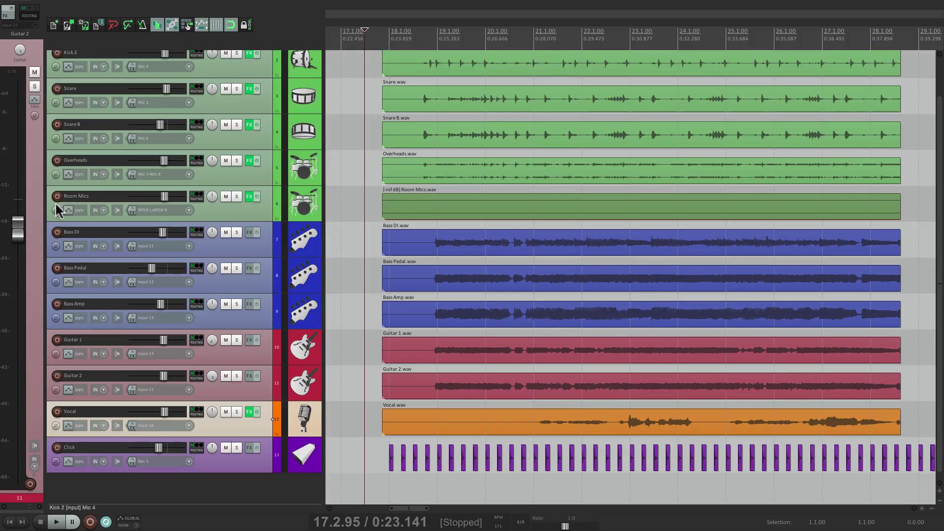
{"action": "left_click_drag", "start_coordinate": [47, 209], "coordinate": [84, 200]}
{"action": "scroll", "coordinate": [388, 148], "scroll_direction": "up", "scroll_amount": 1}
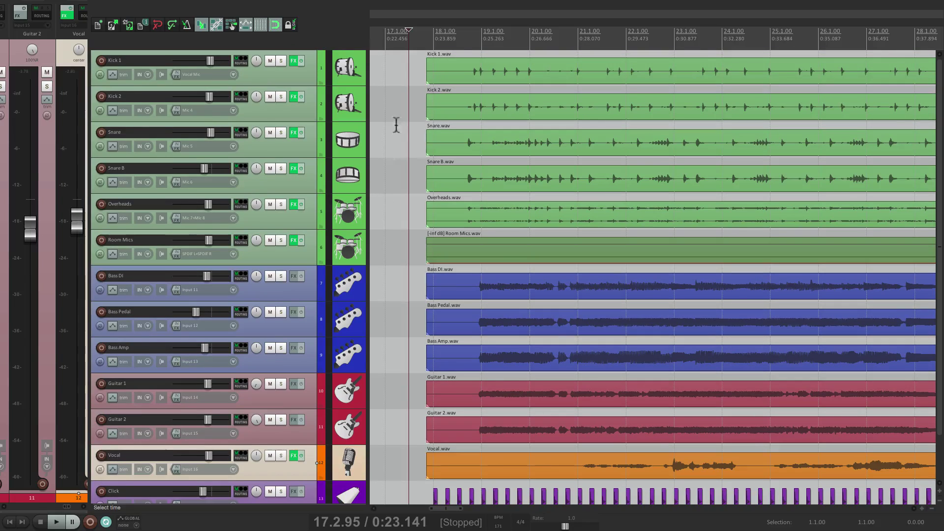
{"action": "left_click", "coordinate": [399, 71]}
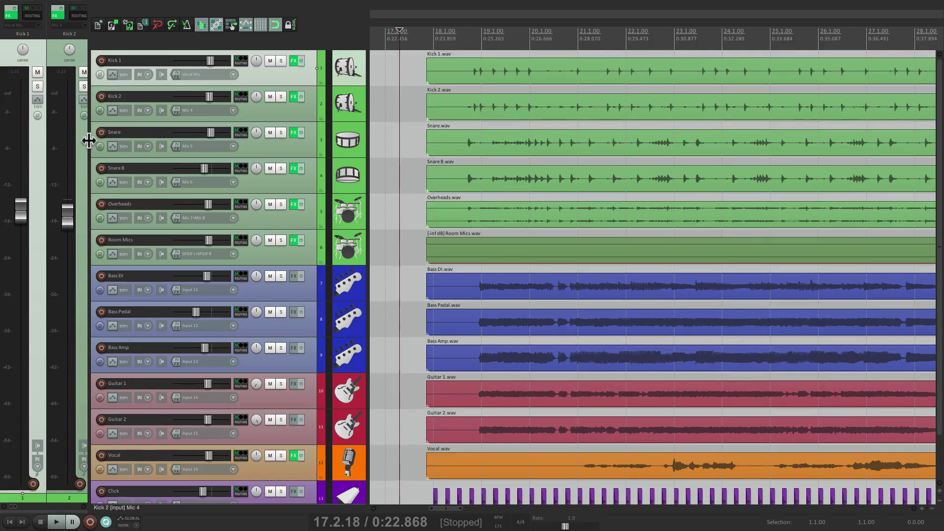
{"action": "left_click_drag", "start_coordinate": [89, 141], "coordinate": [47, 144]}
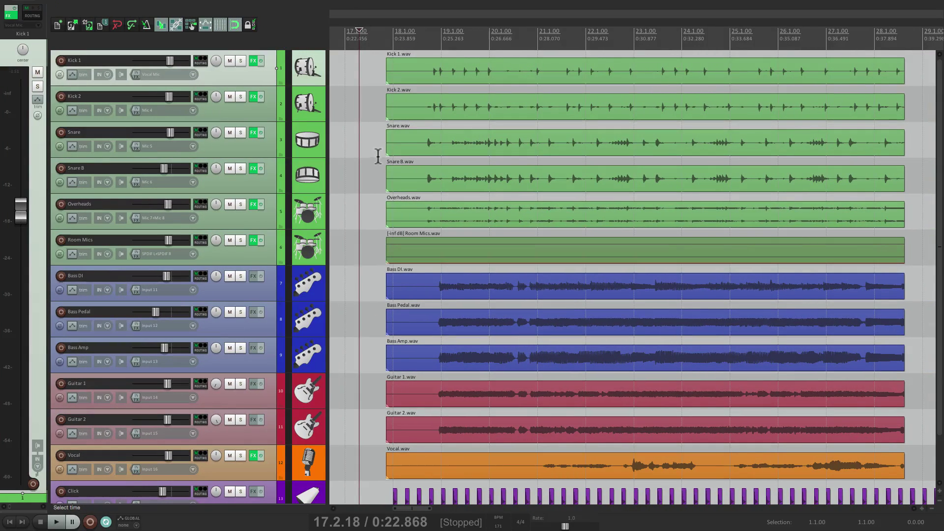
{"action": "left_click", "coordinate": [370, 105]}
{"action": "left_click", "coordinate": [369, 139]}
{"action": "left_click", "coordinate": [372, 175]}
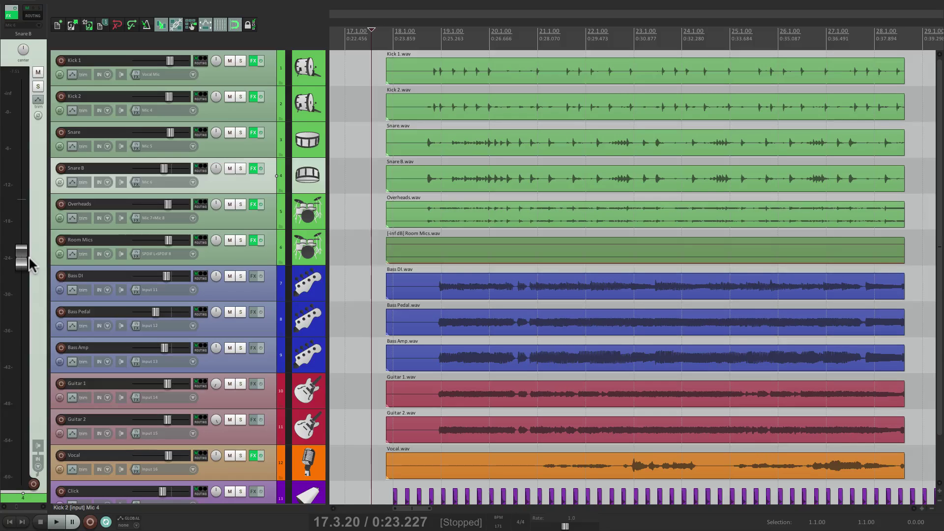
Step: Apply the 'cb --- Large Sidebar' mixer panel layout, select Kick 1, and widen the side mixer
{"action": "mouse_move", "coordinate": [34, 185]}
{"action": "left_click", "coordinate": [221, 5]}
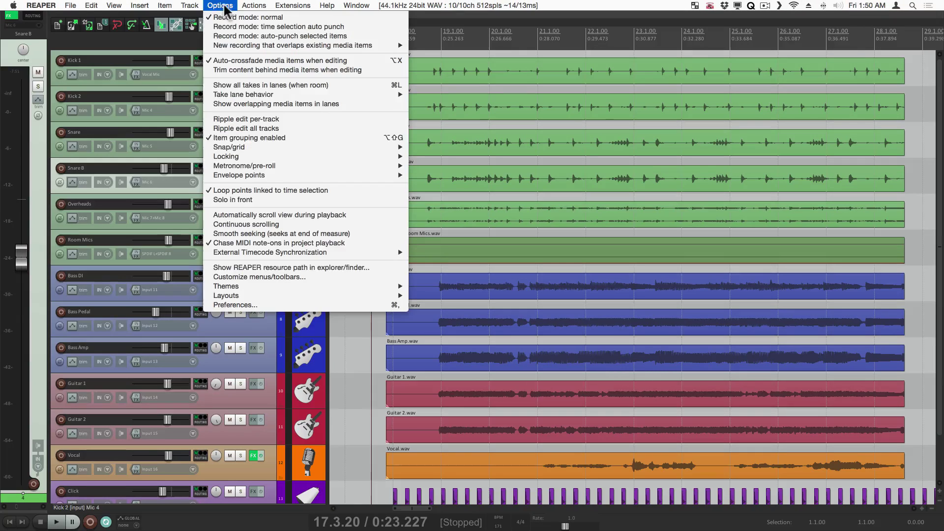
{"action": "mouse_move", "coordinate": [289, 296]}
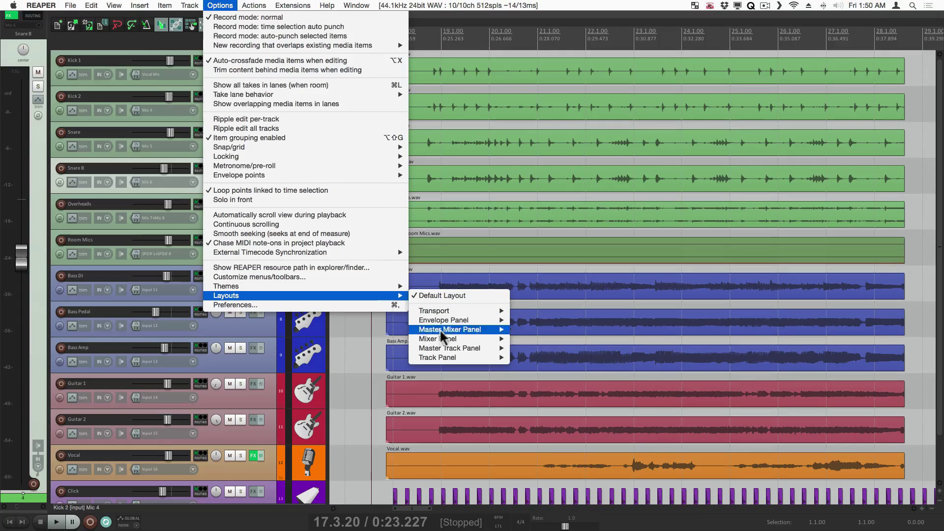
{"action": "mouse_move", "coordinate": [443, 339]}
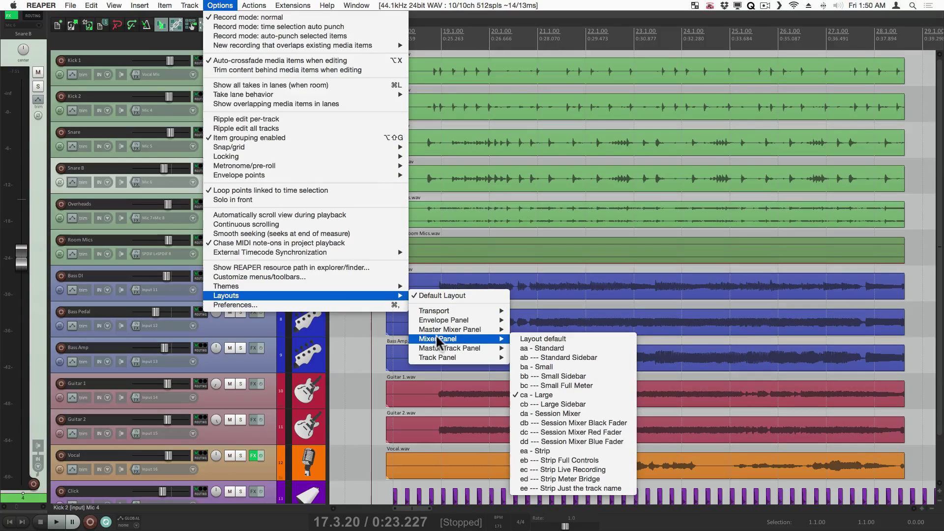
{"action": "left_click", "coordinate": [590, 404]}
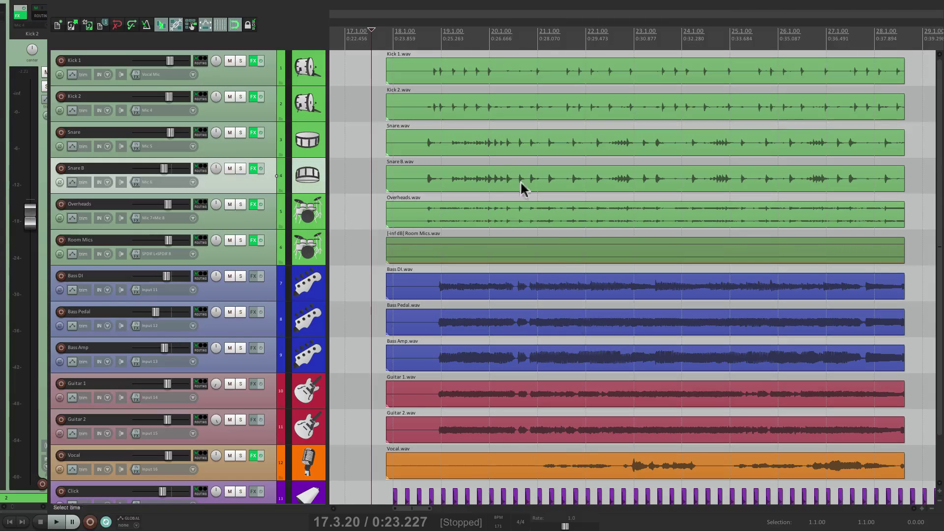
{"action": "left_click", "coordinate": [363, 61]}
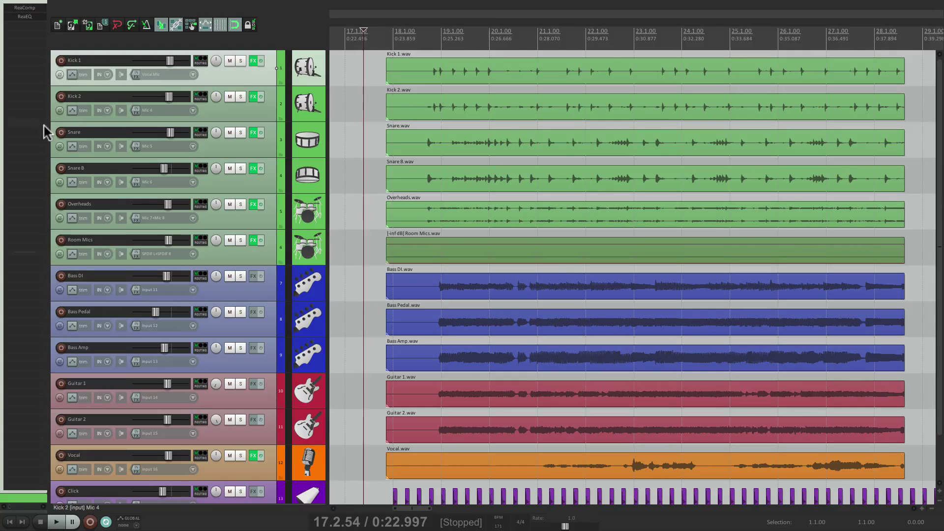
{"action": "left_click_drag", "start_coordinate": [48, 126], "coordinate": [107, 122]}
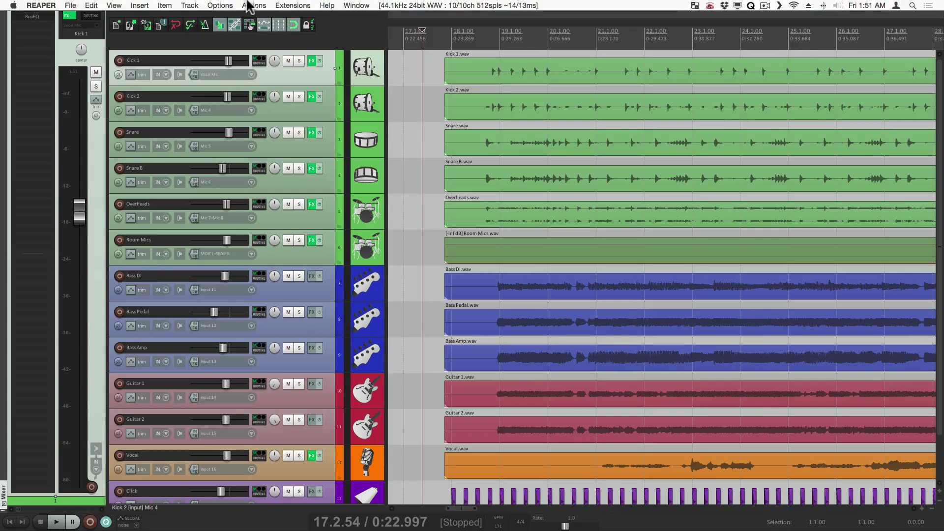
Step: Apply the 'da - Session Mixer' layout to the mixer panel
{"action": "left_click", "coordinate": [228, 6]}
{"action": "mouse_move", "coordinate": [240, 296]}
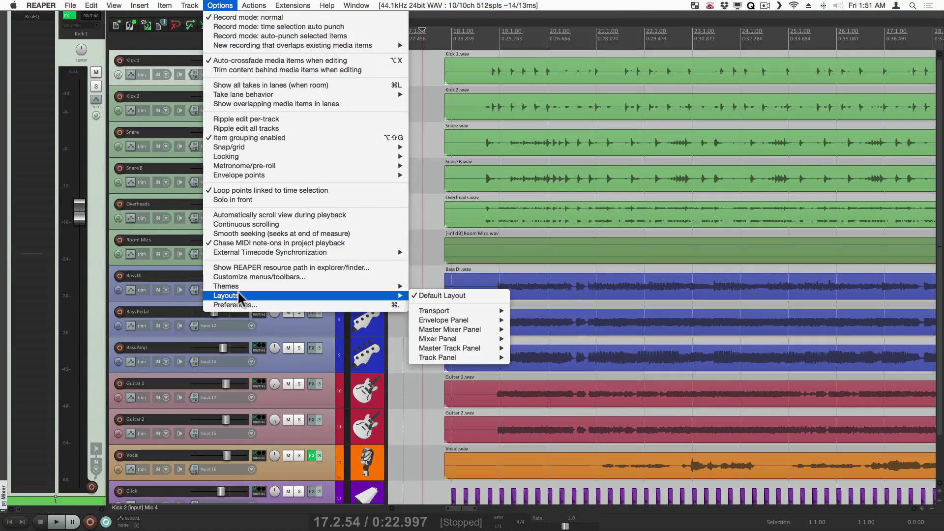
{"action": "mouse_move", "coordinate": [459, 340]}
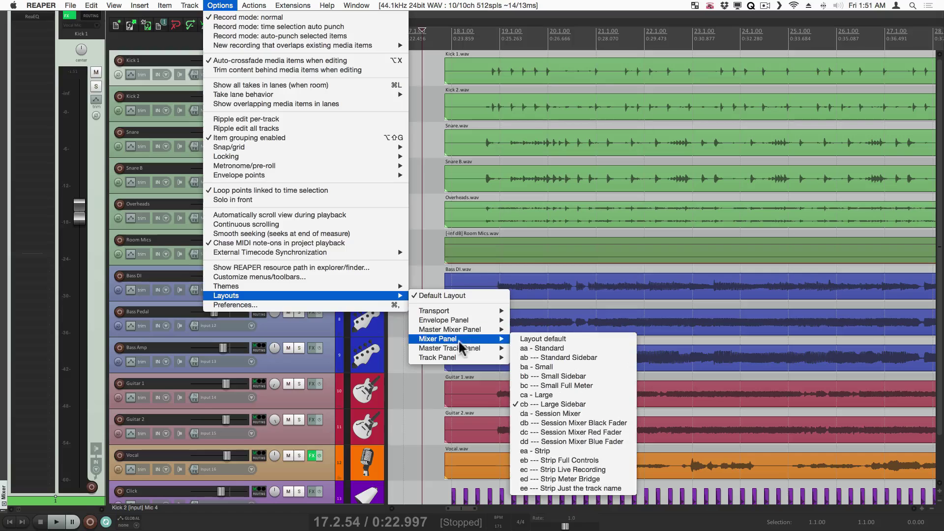
{"action": "left_click", "coordinate": [571, 418]}
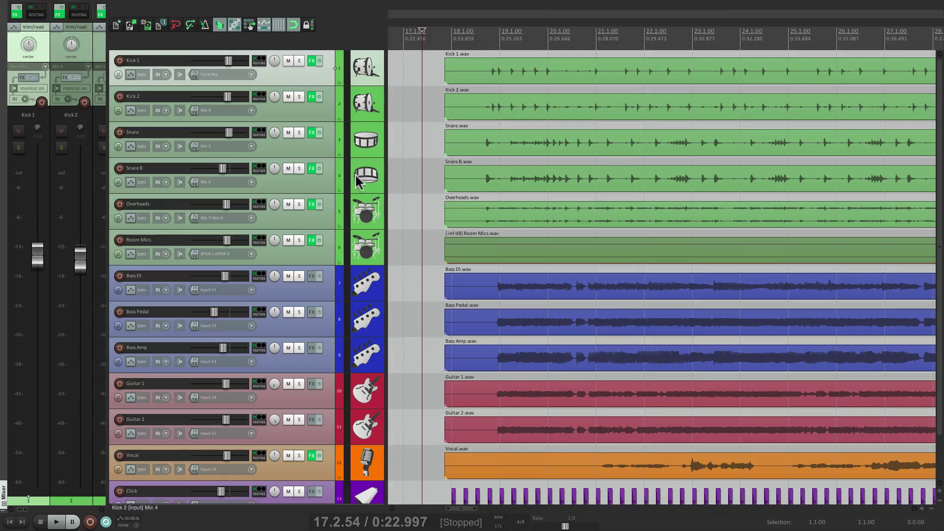
Step: Narrow the side mixer to one strip, then select Kick 2 and Bass DI
{"action": "left_click_drag", "start_coordinate": [106, 126], "coordinate": [44, 140]}
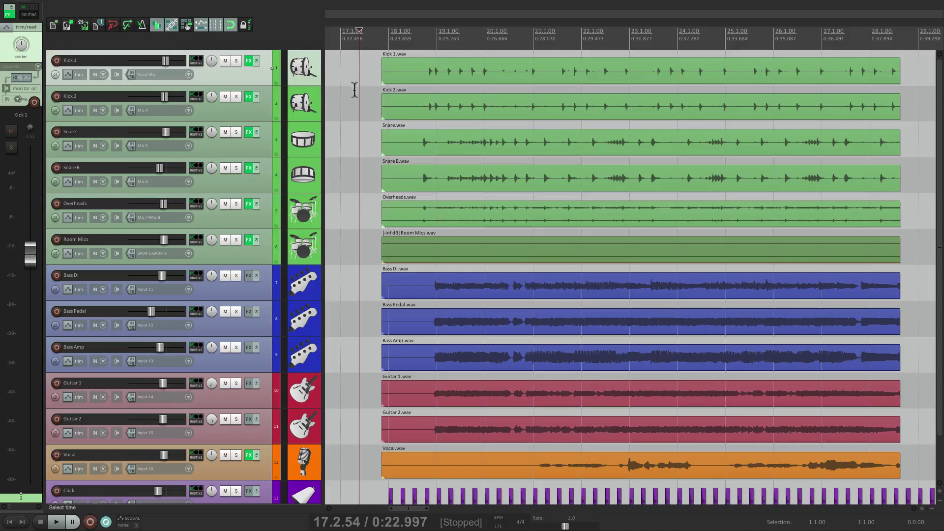
{"action": "left_click", "coordinate": [371, 107]}
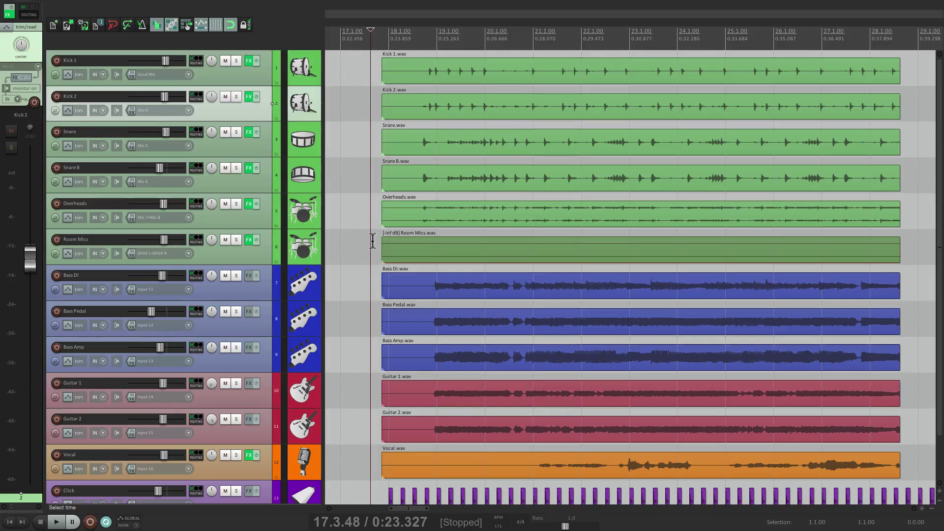
{"action": "left_click", "coordinate": [365, 280]}
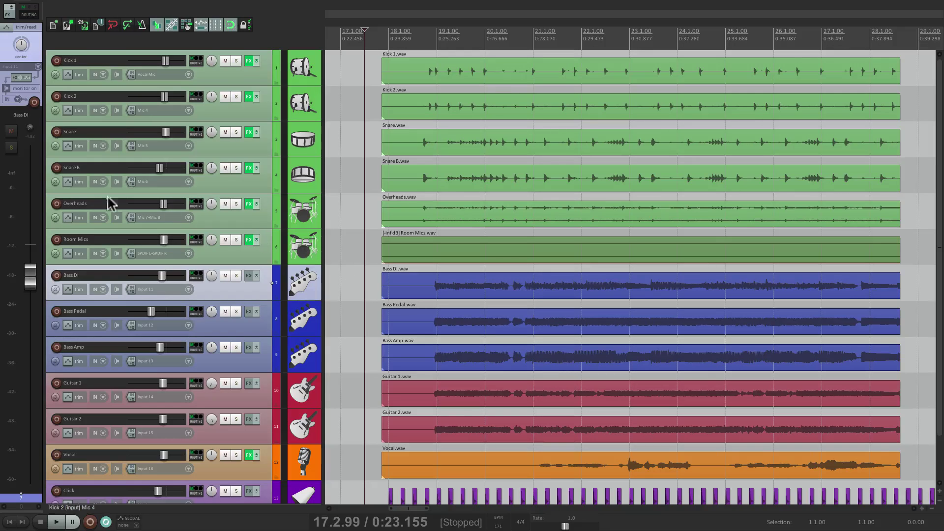
Step: Widen the side mixer, bring up the bottom-docked mixer with F7, then hide it with F8
{"action": "left_click_drag", "start_coordinate": [43, 199], "coordinate": [222, 196]}
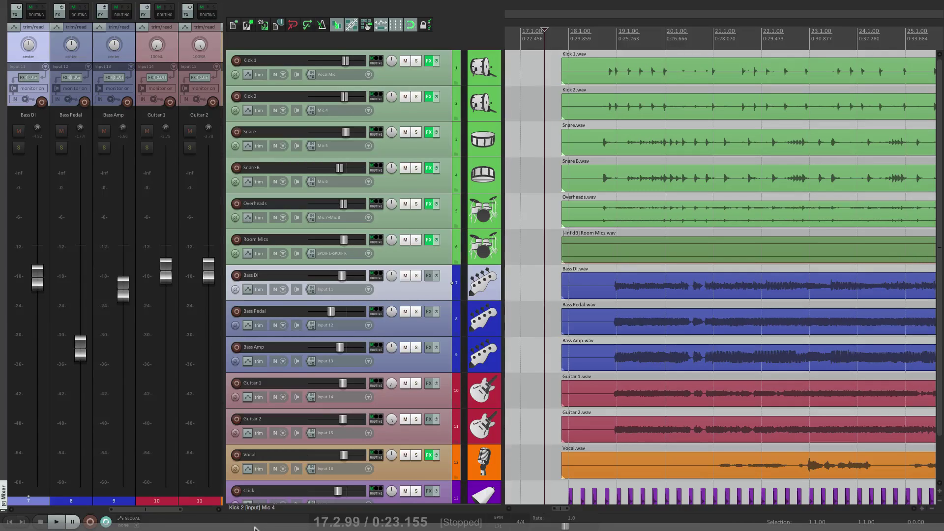
{"action": "key", "text": "F7"}
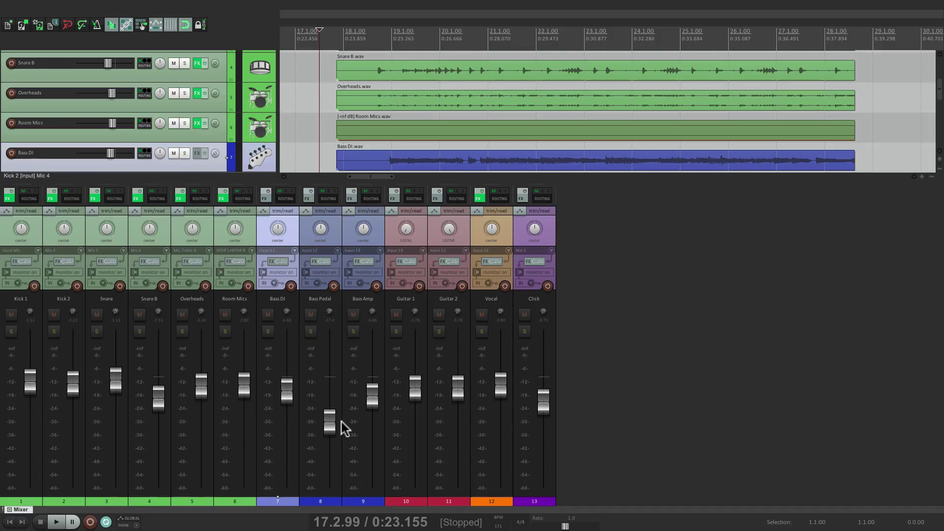
{"action": "key", "text": "F8"}
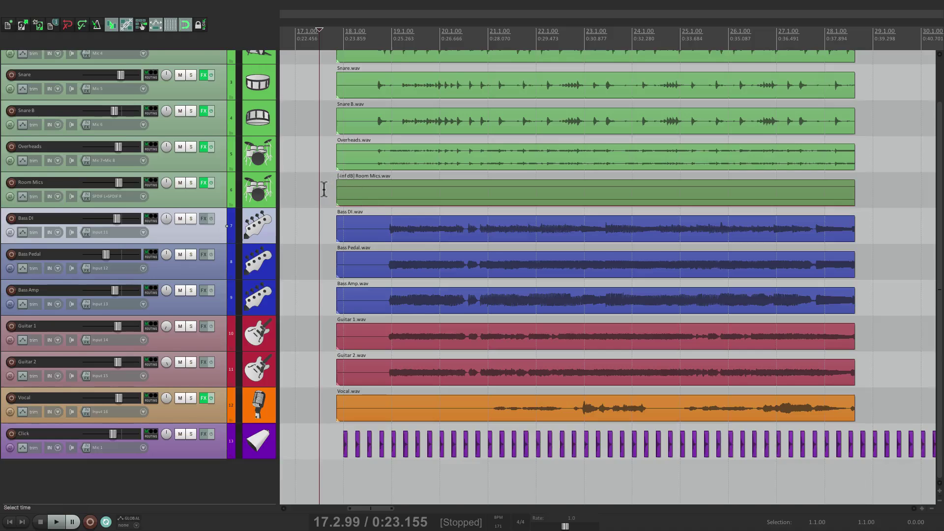
Step: Save the current full-track layout as window screenset 1 named 'Normal'
{"action": "scroll", "coordinate": [322, 186], "scroll_direction": "up", "scroll_amount": 2}
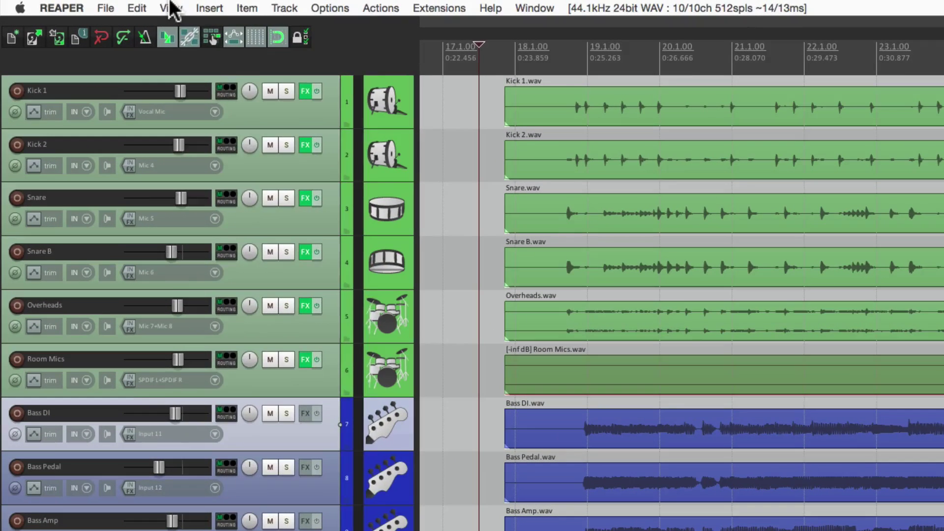
{"action": "left_click", "coordinate": [138, 6]}
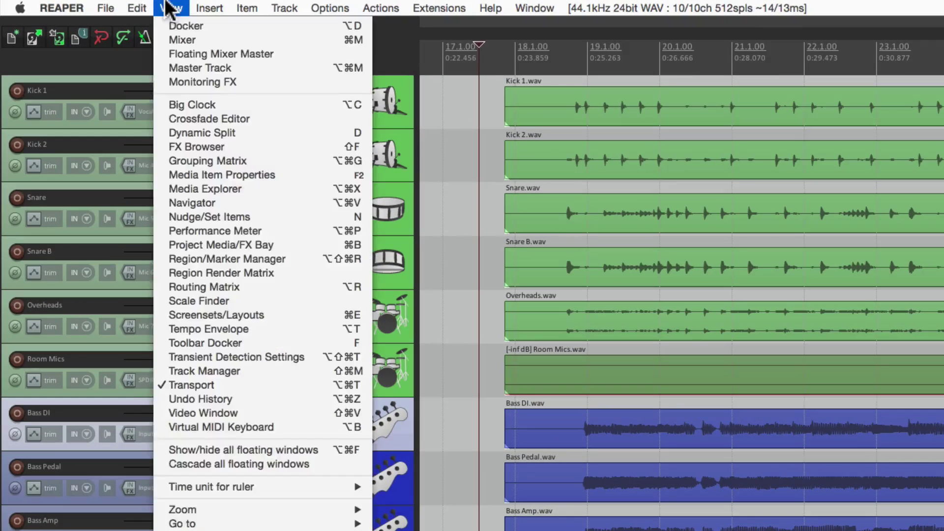
{"action": "left_click", "coordinate": [160, 317]}
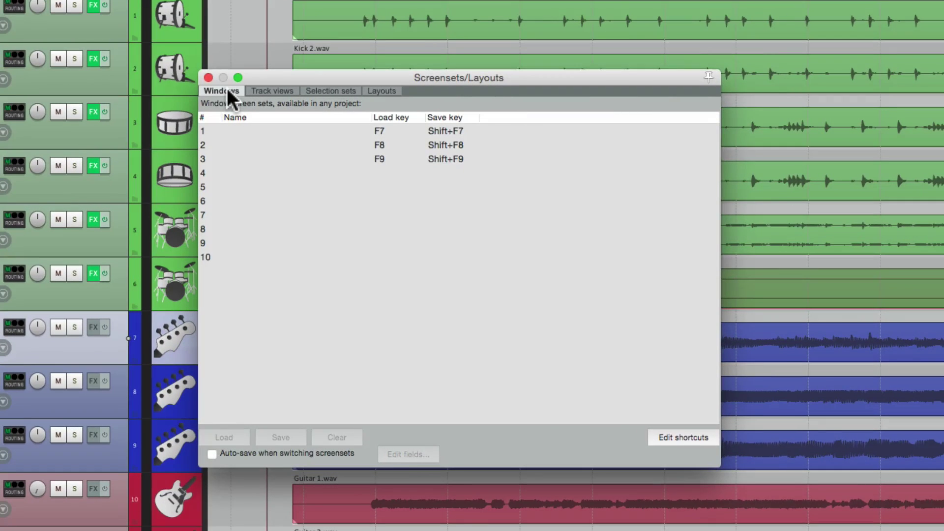
{"action": "left_click", "coordinate": [274, 132]}
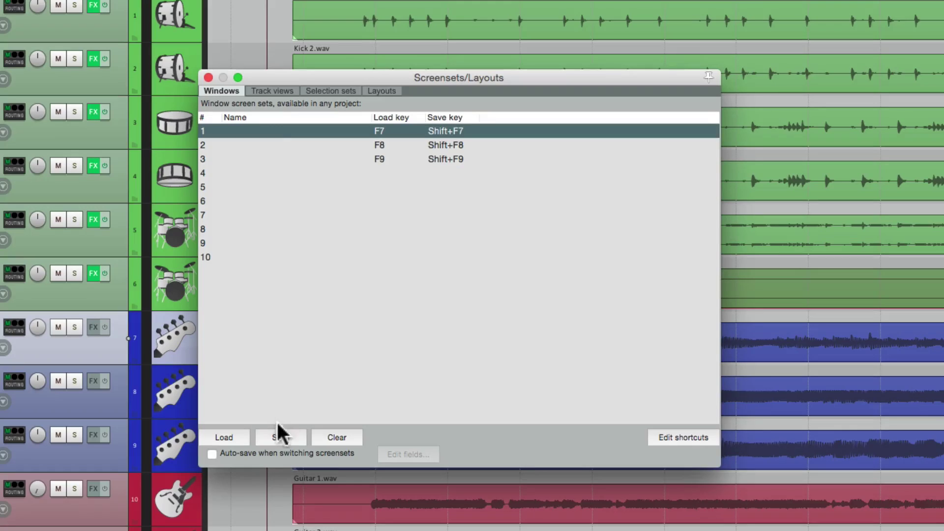
{"action": "left_click", "coordinate": [279, 434]}
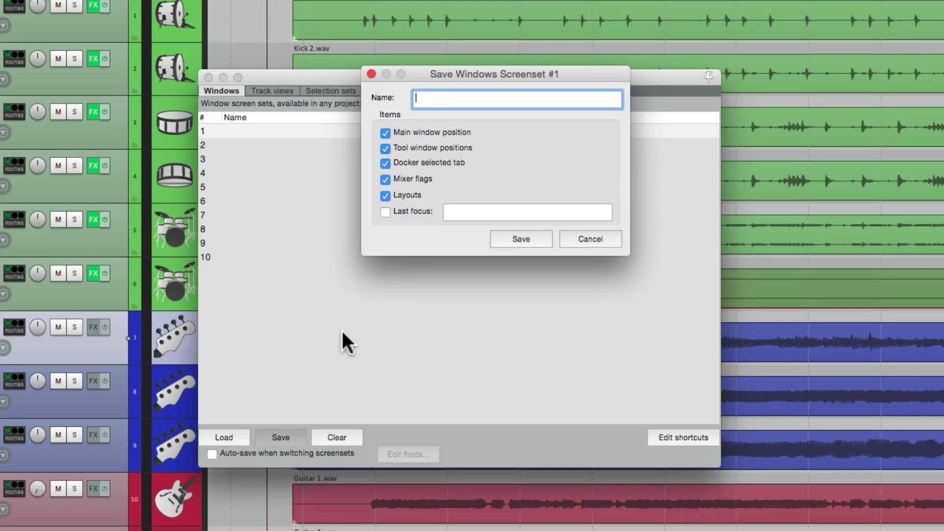
{"action": "type", "text": "Normal"}
{"action": "key", "text": "Return"}
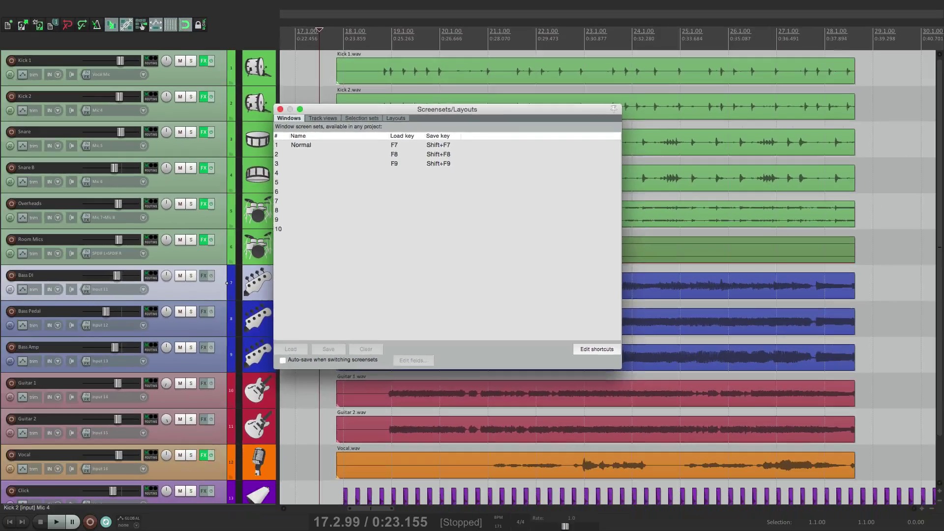
{"action": "key", "text": "Escape"}
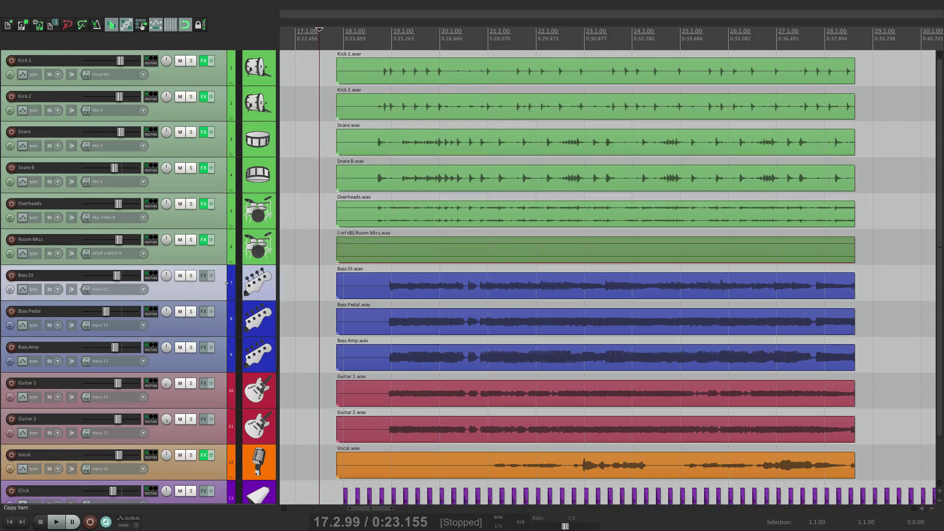
Step: Show the bottom-docked mixer and save this layout as screenset 2 named 'Mixer'
{"action": "key", "text": "ctrl+m"}
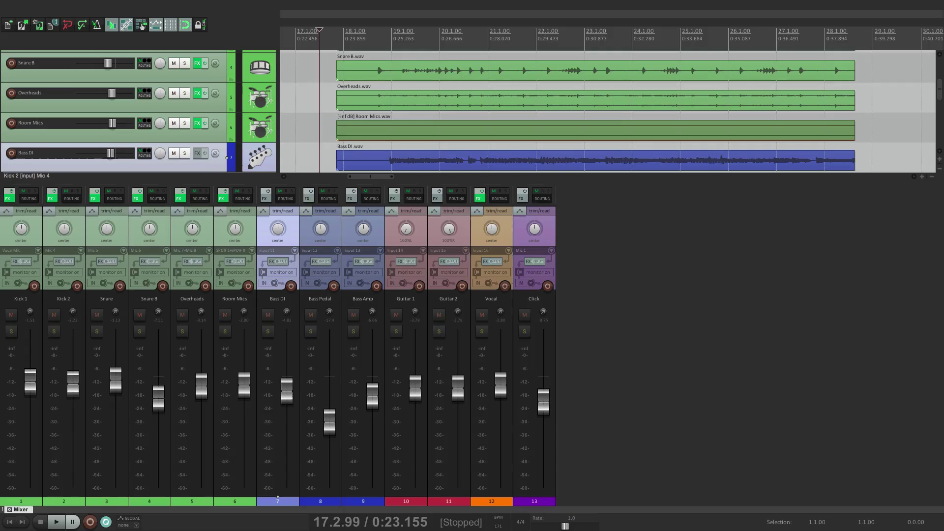
{"action": "key", "text": "ctrl+e"}
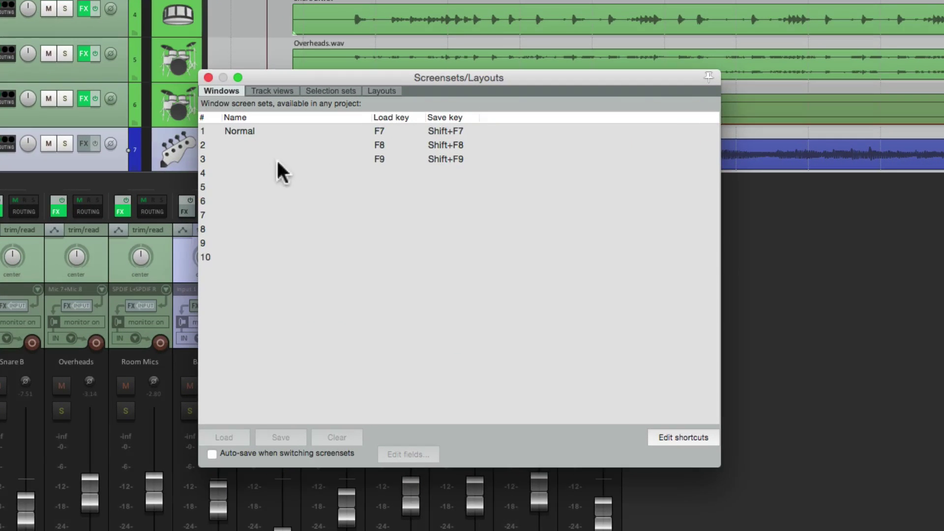
{"action": "left_click", "coordinate": [276, 146]}
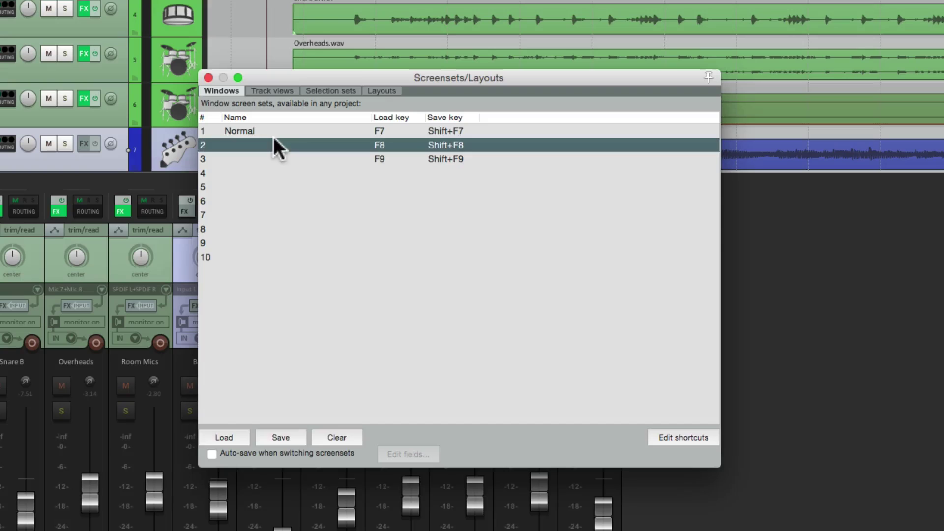
{"action": "left_click", "coordinate": [284, 437]}
{"action": "key", "text": "Return"}
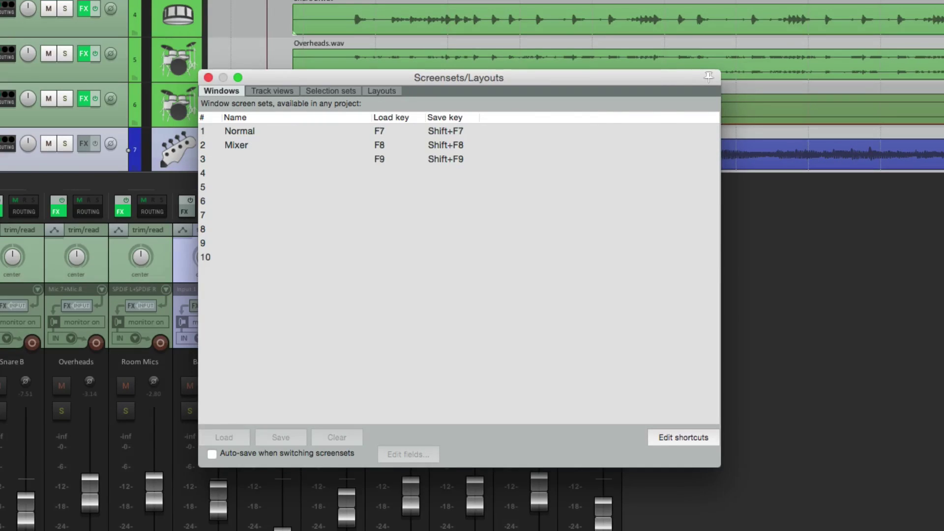
{"action": "key", "text": "ctrl+e"}
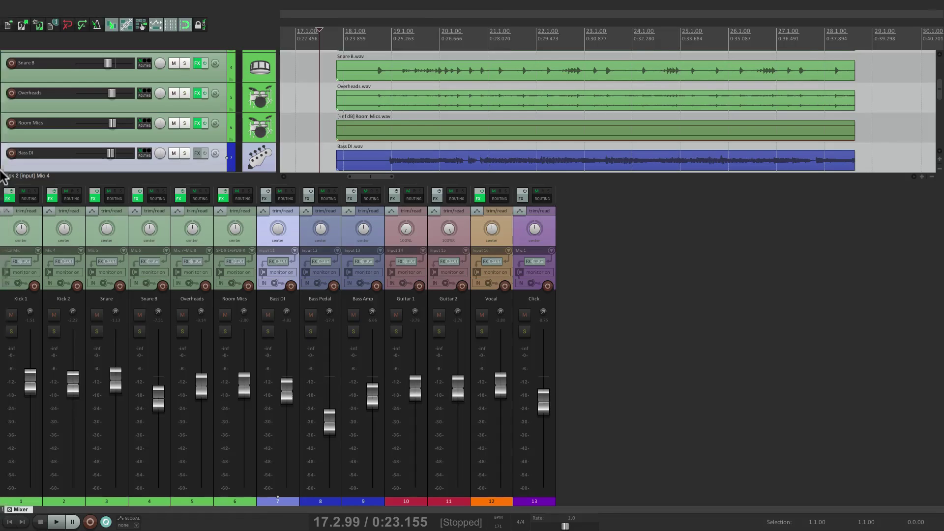
Step: Dock the mixer at the left, narrow it to one strip, and step through the drum tracks
{"action": "key", "text": "F7"}
{"action": "left_click_drag", "start_coordinate": [209, 175], "coordinate": [44, 191]}
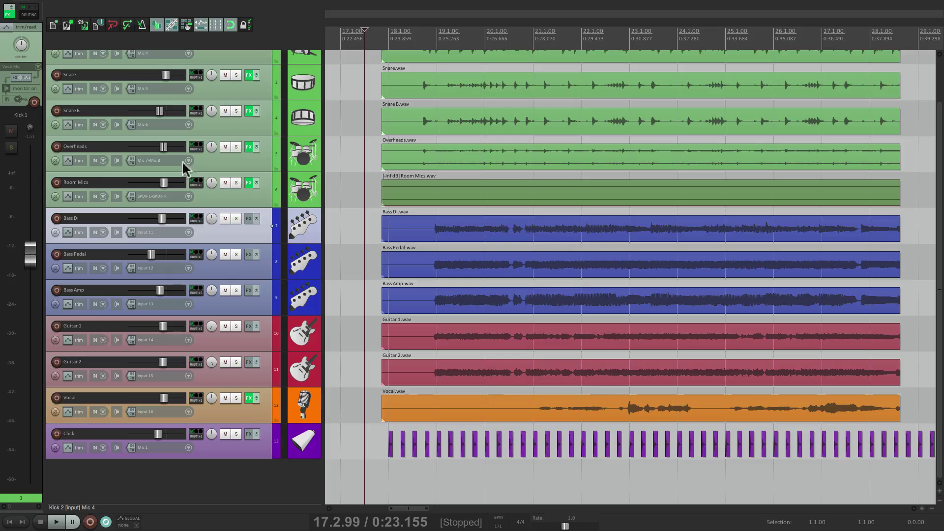
{"action": "scroll", "coordinate": [358, 153], "scroll_direction": "up", "scroll_amount": 3}
{"action": "mouse_move", "coordinate": [361, 74]}
{"action": "left_mouse_down"}
{"action": "mouse_move", "coordinate": [371, 172]}
{"action": "mouse_move", "coordinate": [373, 74]}
{"action": "left_mouse_up"}
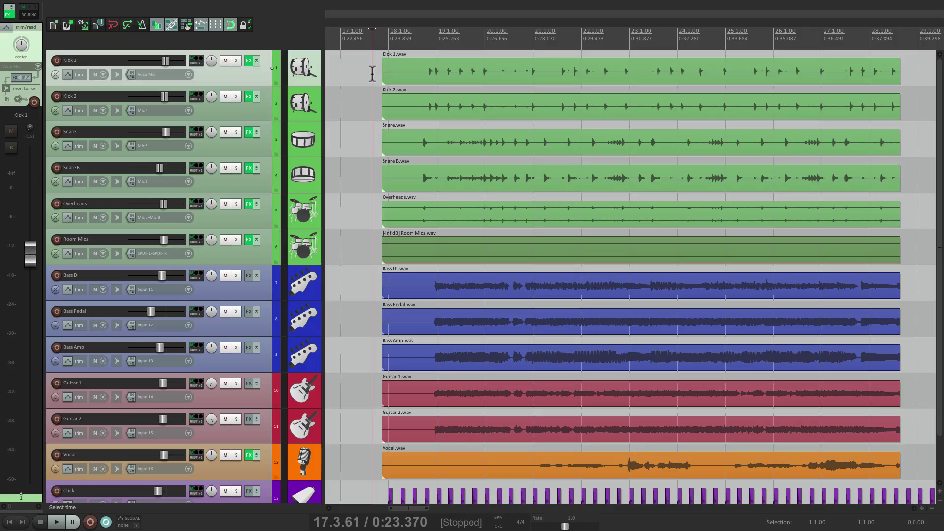
Step: Save the current layout into slot 3 as screenset 'Side Mixer'
{"action": "key", "text": "super+e"}
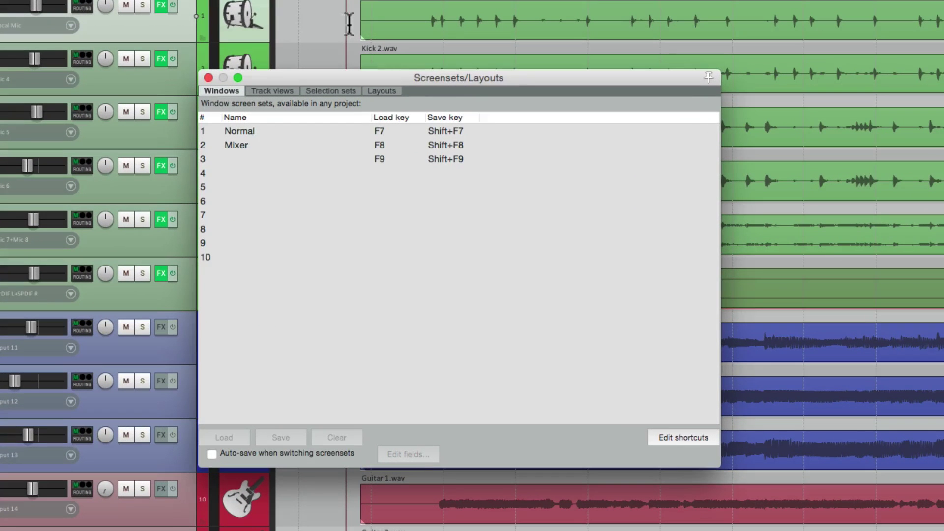
{"action": "left_click", "coordinate": [266, 159]}
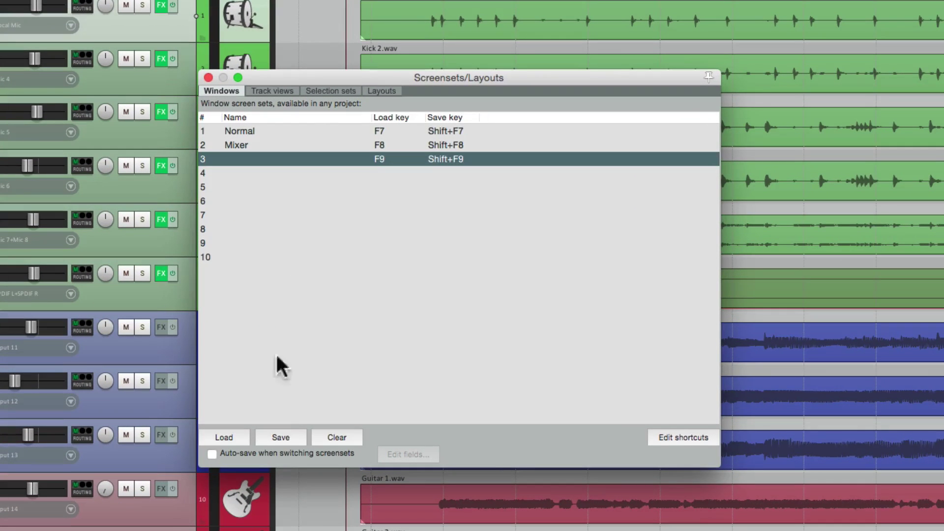
{"action": "left_click", "coordinate": [285, 437]}
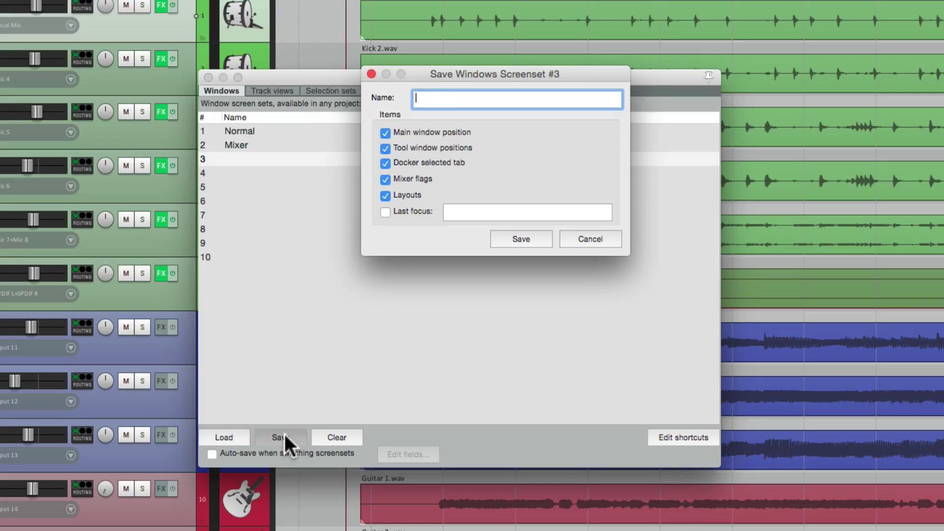
{"action": "type", "text": "Side Mixer"}
{"action": "key", "text": "Return"}
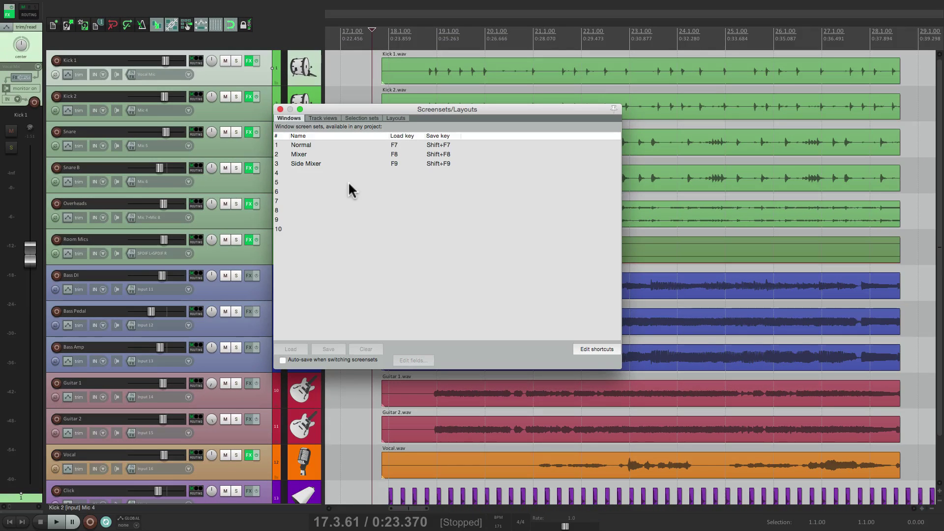
Step: Test-load the Normal, Mixer and Side Mixer screensets, then close the screensets list
{"action": "double_click", "coordinate": [358, 143]}
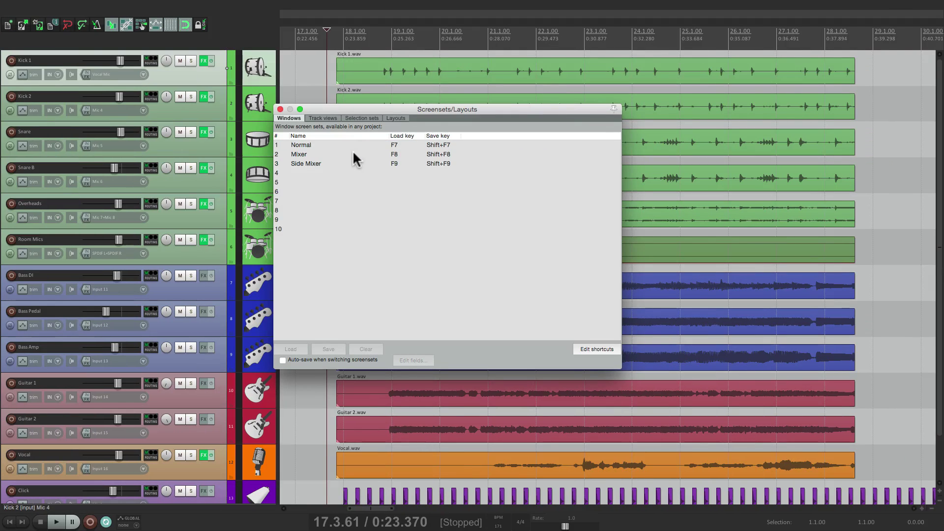
{"action": "double_click", "coordinate": [350, 152]}
{"action": "left_click", "coordinate": [351, 164]}
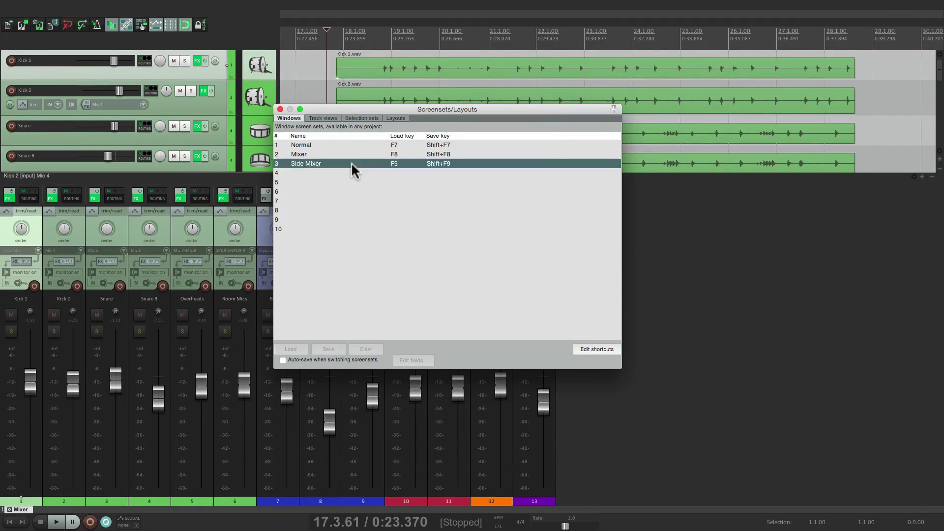
{"action": "double_click", "coordinate": [351, 163]}
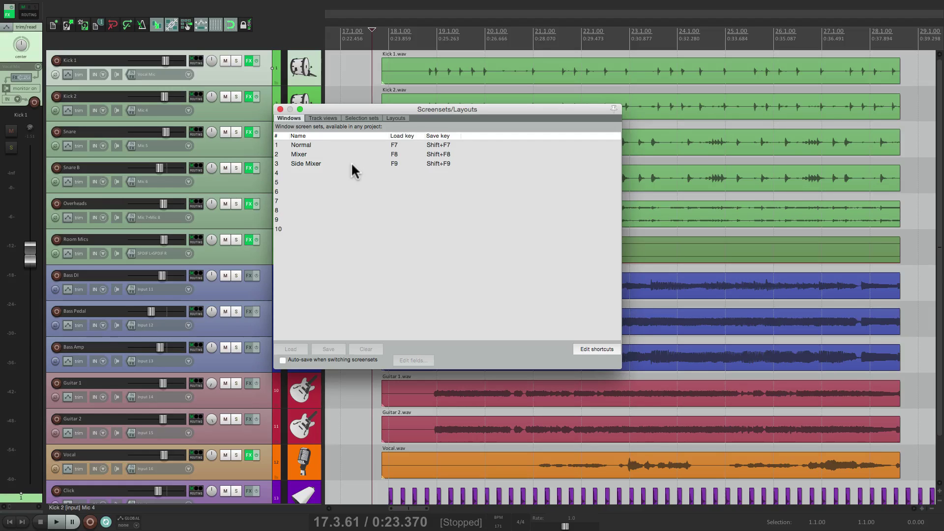
{"action": "left_click", "coordinate": [411, 144]}
{"action": "left_click", "coordinate": [409, 153]}
{"action": "left_click", "coordinate": [409, 162]}
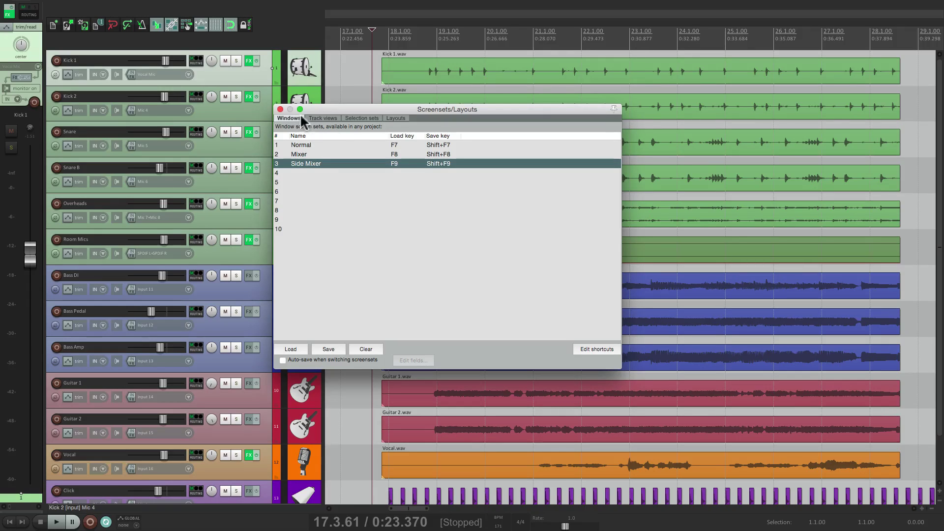
{"action": "left_click", "coordinate": [281, 109]}
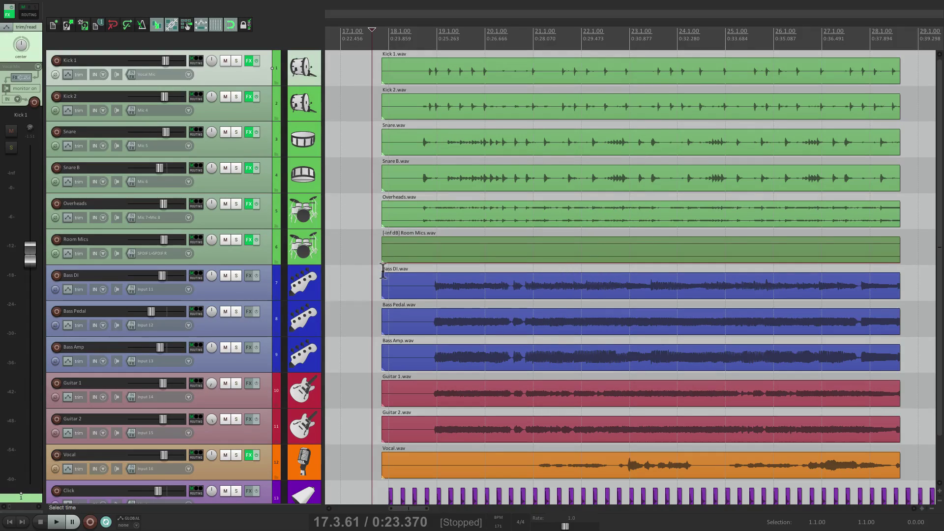
Step: Cycle through Normal, Mixer and Side Mixer, then select Kick 2 and Snare so the side strip follows
{"action": "key", "text": "ctrl+m"}
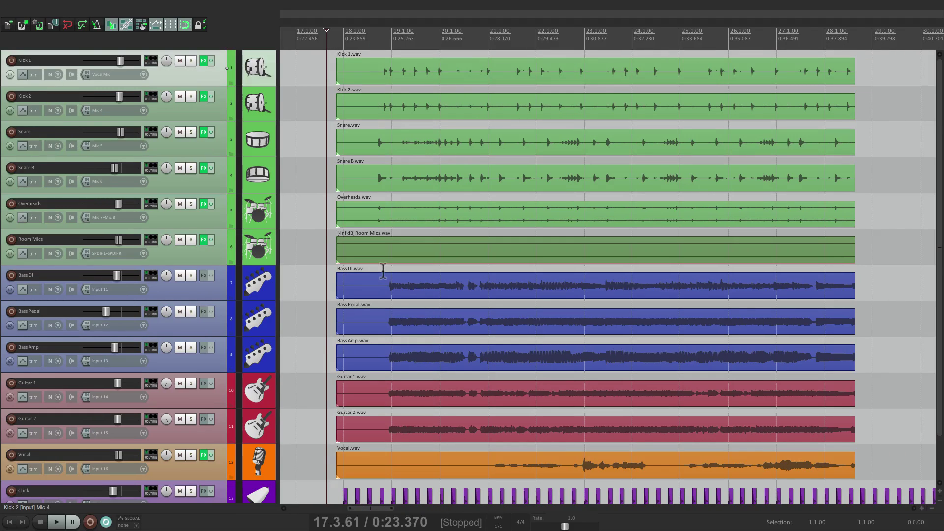
{"action": "key", "text": "ctrl+m"}
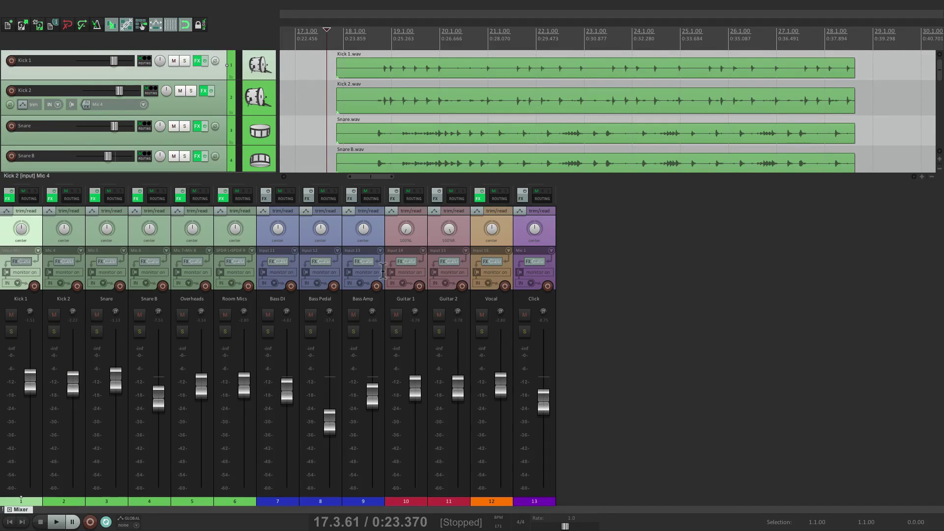
{"action": "key", "text": "ctrl+m"}
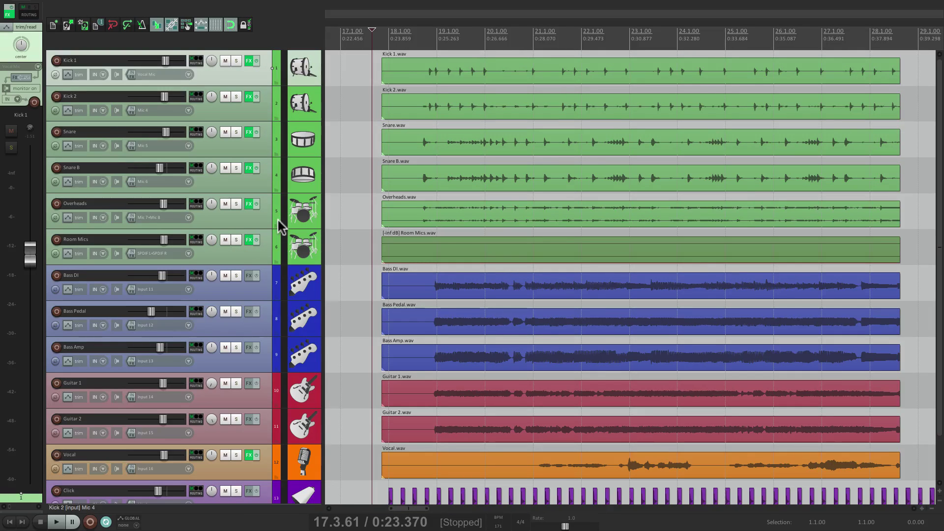
{"action": "left_click", "coordinate": [365, 109]}
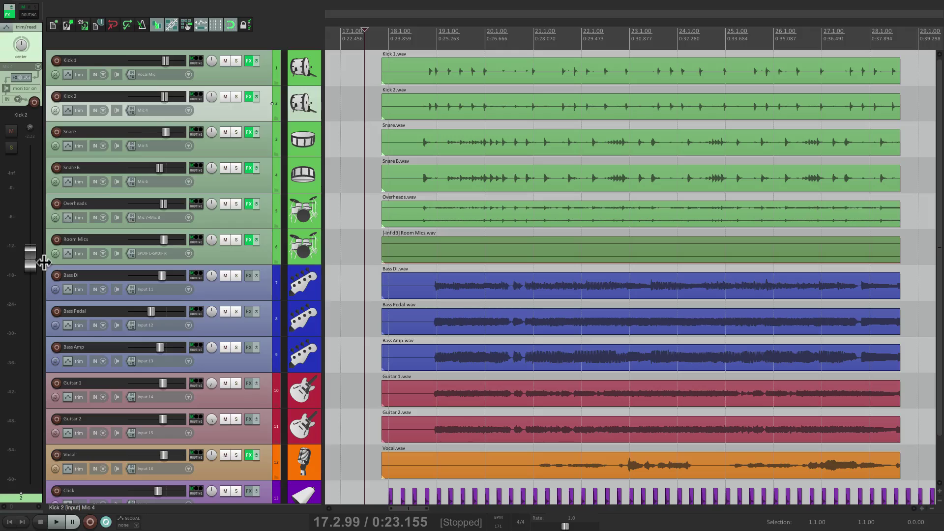
{"action": "left_click", "coordinate": [371, 138]}
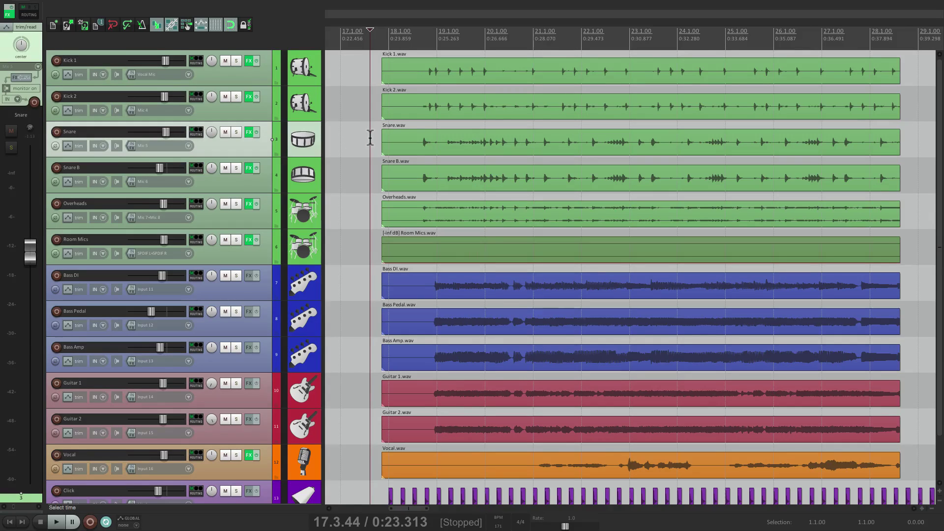
Step: Cycle through the Normal and Mixer layouts and return to Side Mixer showing Snare
{"action": "key", "text": "ctrl+m"}
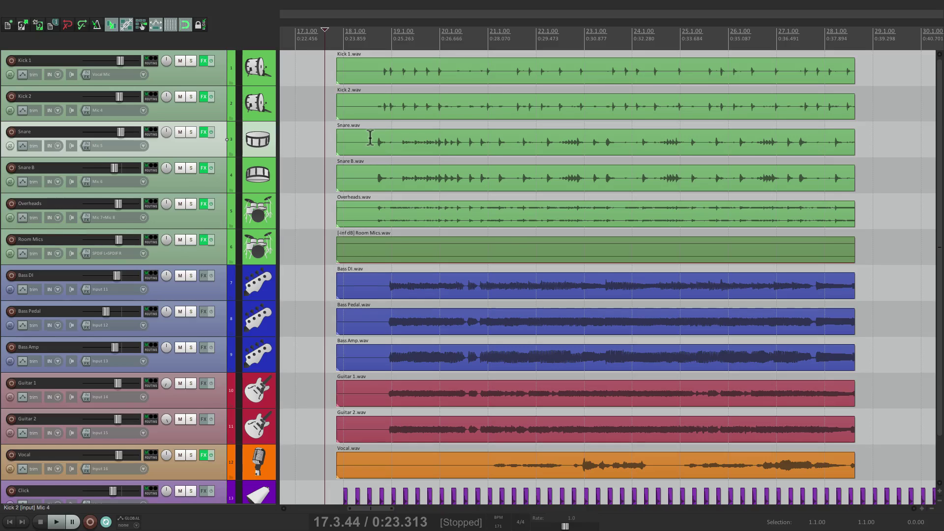
{"action": "key", "text": "ctrl+m"}
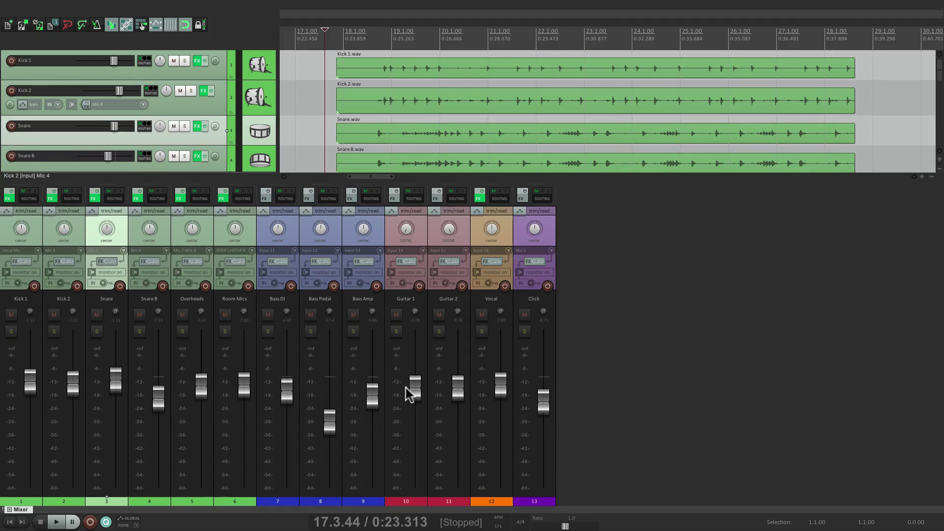
{"action": "key", "text": "ctrl+m"}
{"action": "key", "text": "ctrl+m"}
{"action": "key", "text": "ctrl+m"}
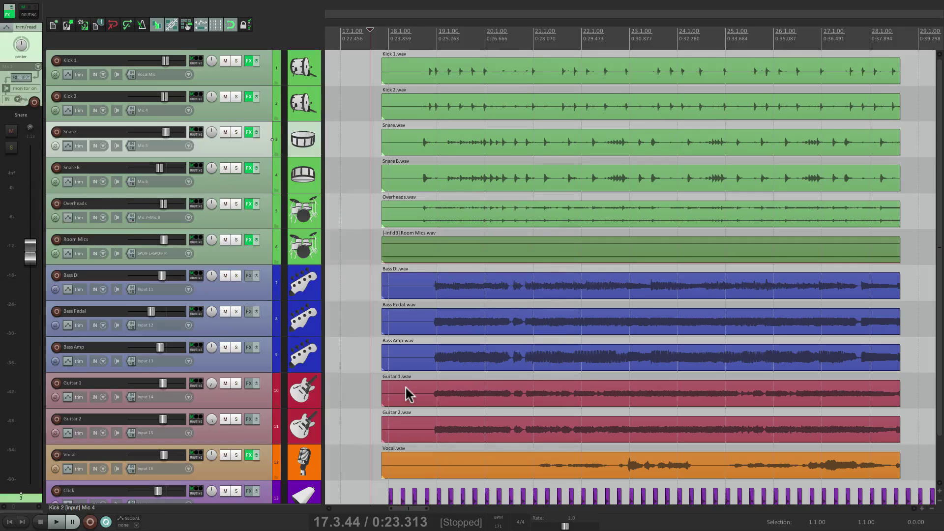